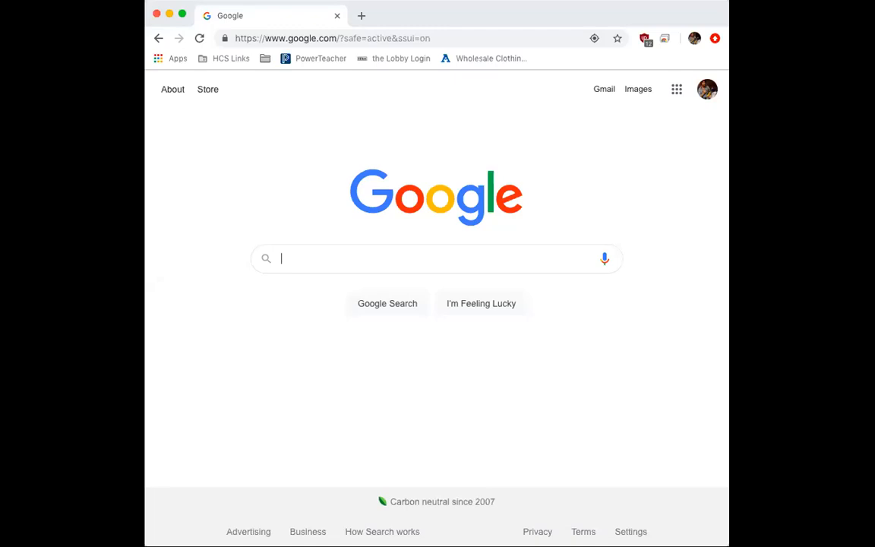
# Open Google Classroom and enter the "2D 3D Blue Day 1" class for Period 1(A).
pyautogui.click(677, 92)
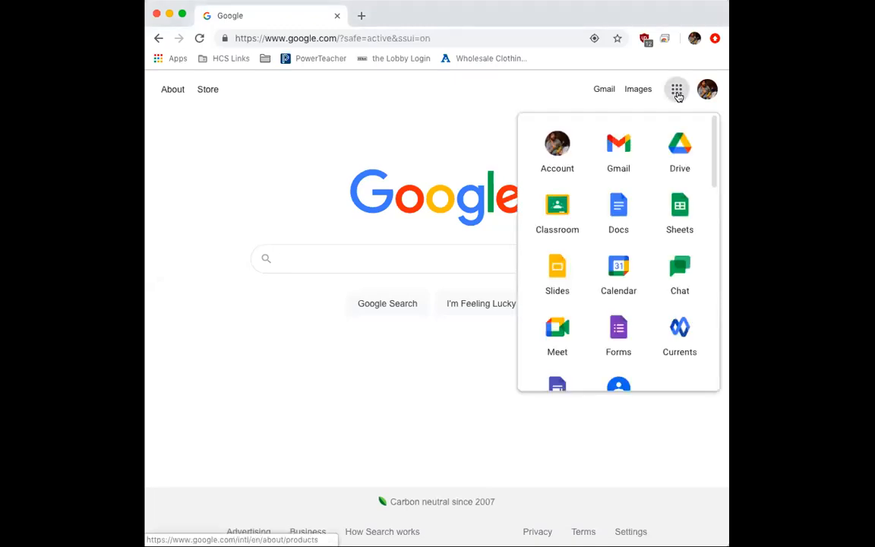
pyautogui.click(559, 212)
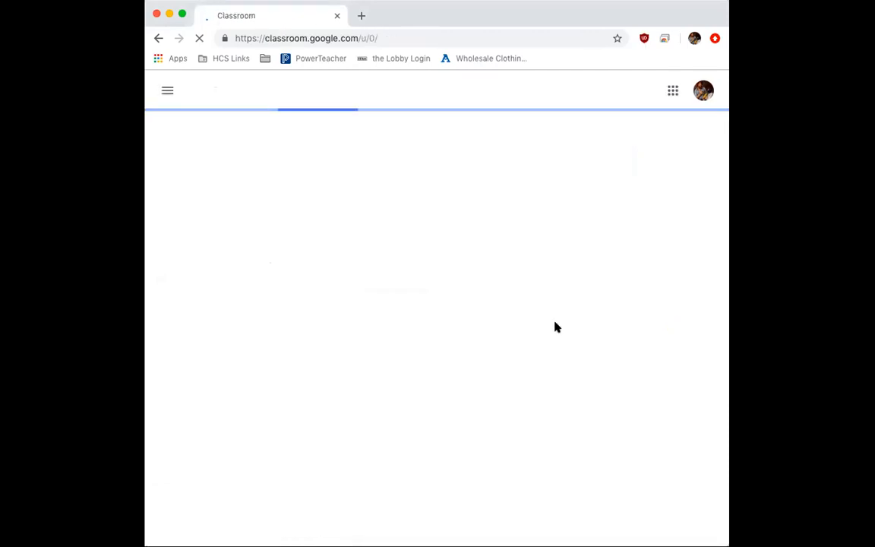
pyautogui.scroll(-5, 552, 335)
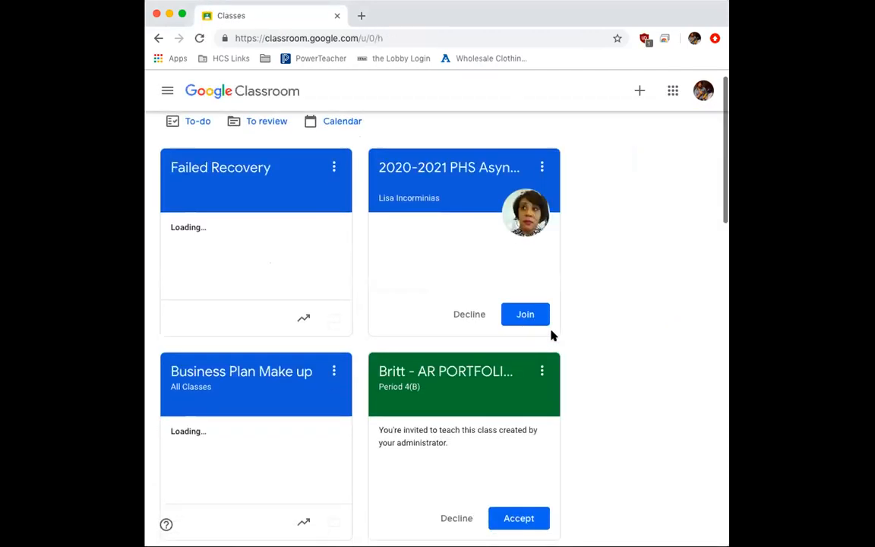
pyautogui.scroll(-5, 553, 336)
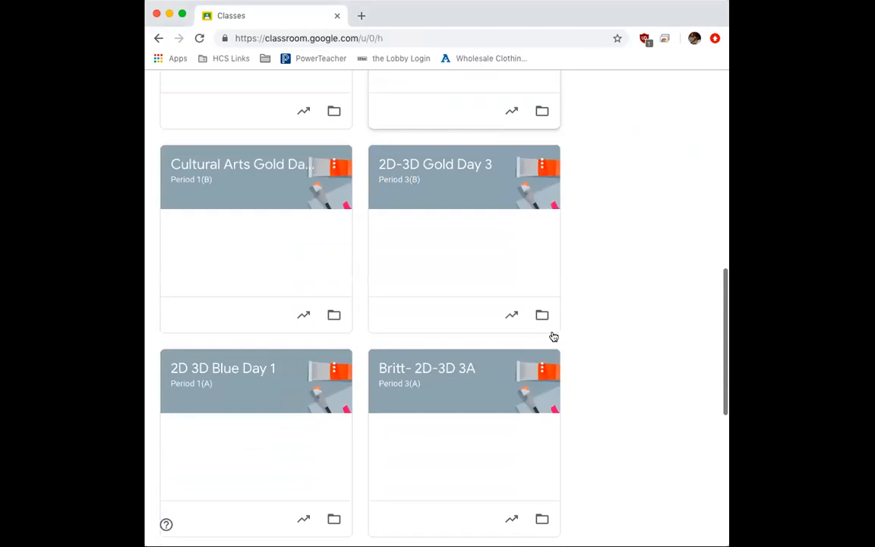
pyautogui.click(227, 363)
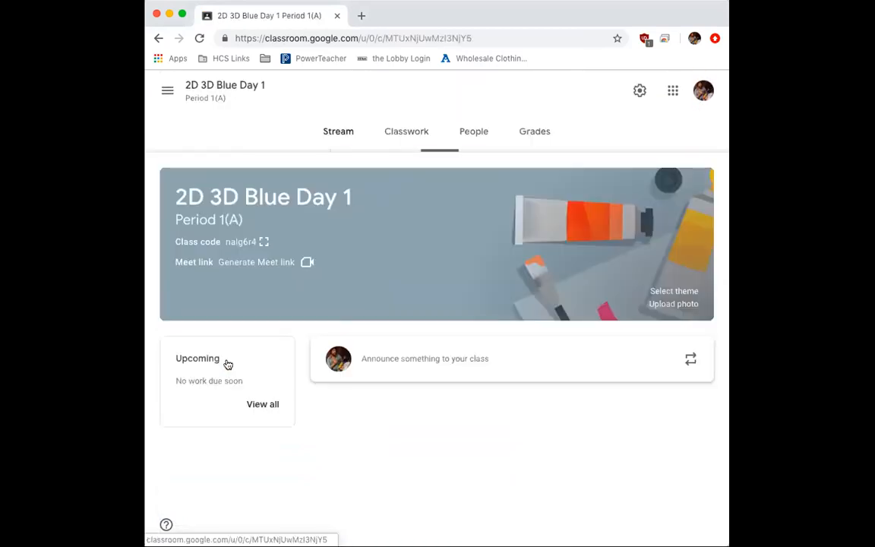
# Open the GDLesson1.jpg attachment from the digital art post in a new window and download it.
pyautogui.scroll(-3, 453, 367)
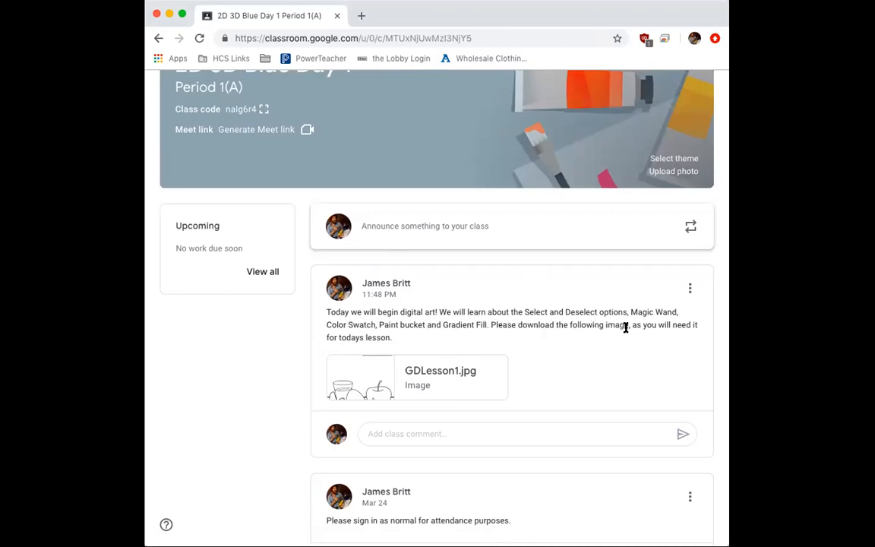
pyautogui.click(380, 387)
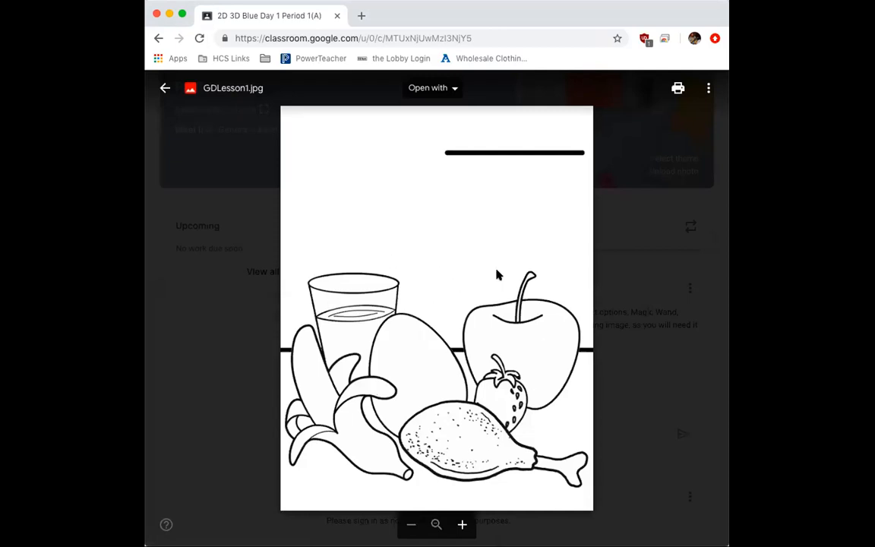
pyautogui.click(454, 89)
pyautogui.click(456, 96)
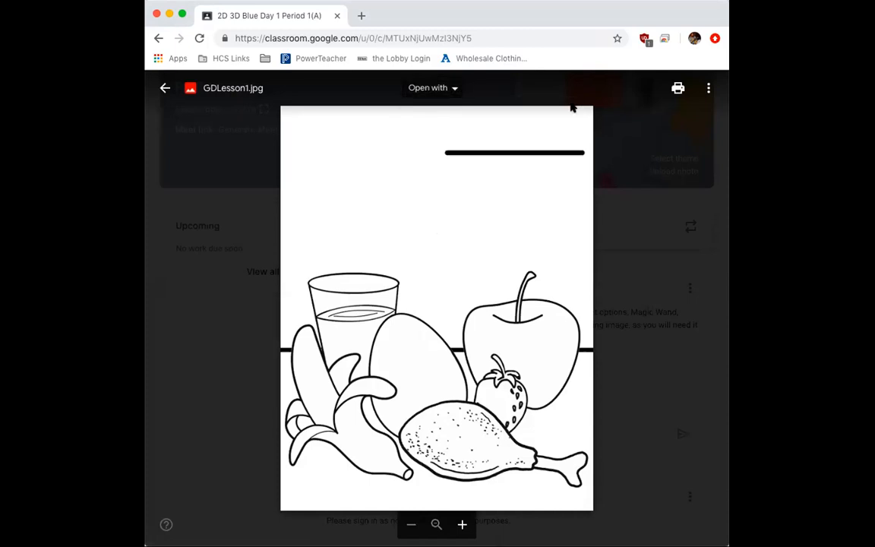
pyautogui.click(709, 91)
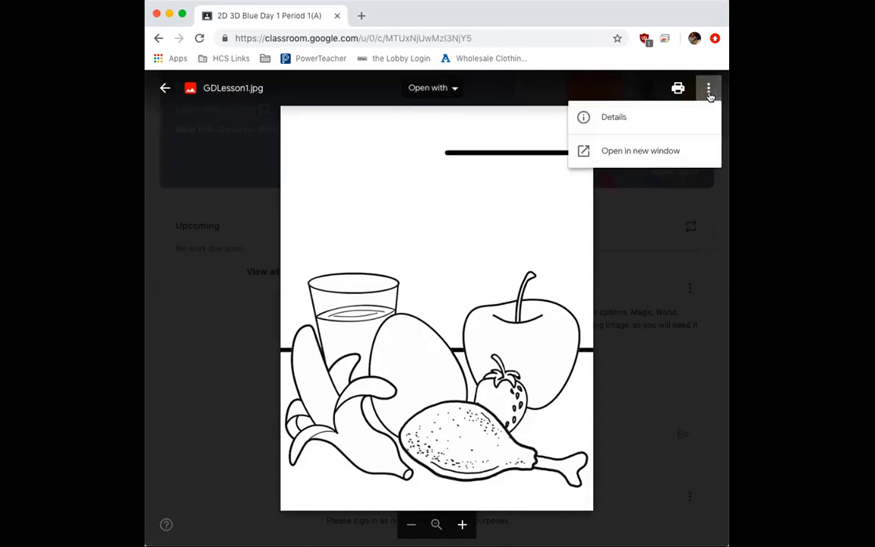
pyautogui.click(661, 152)
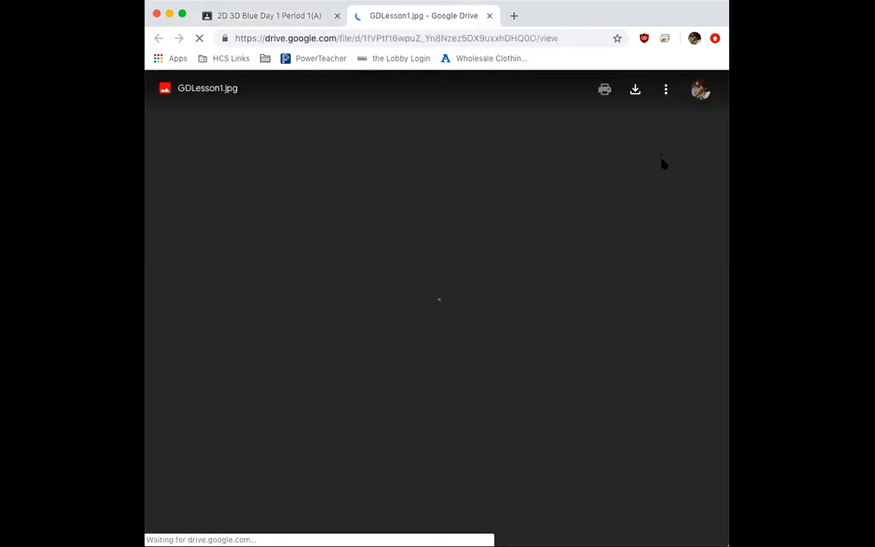
pyautogui.click(636, 90)
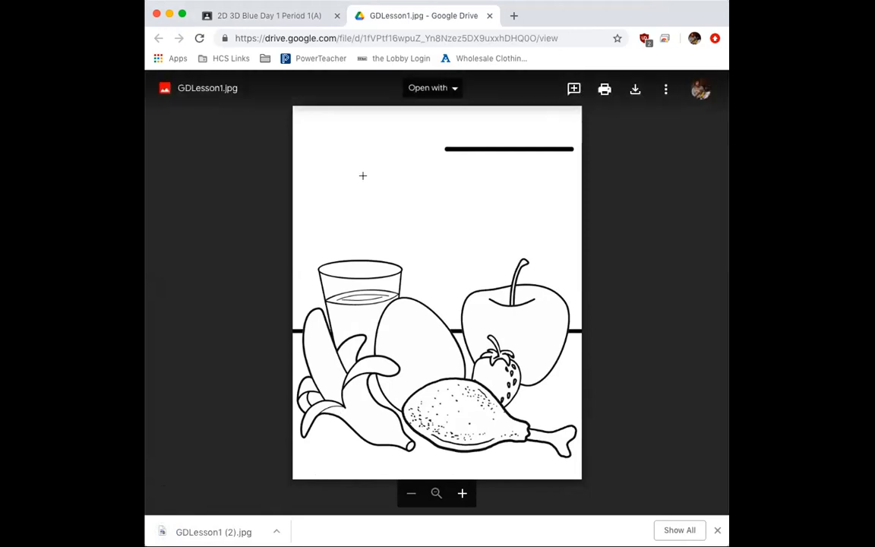
# Go to the photopea.com website.
pyautogui.click(353, 39)
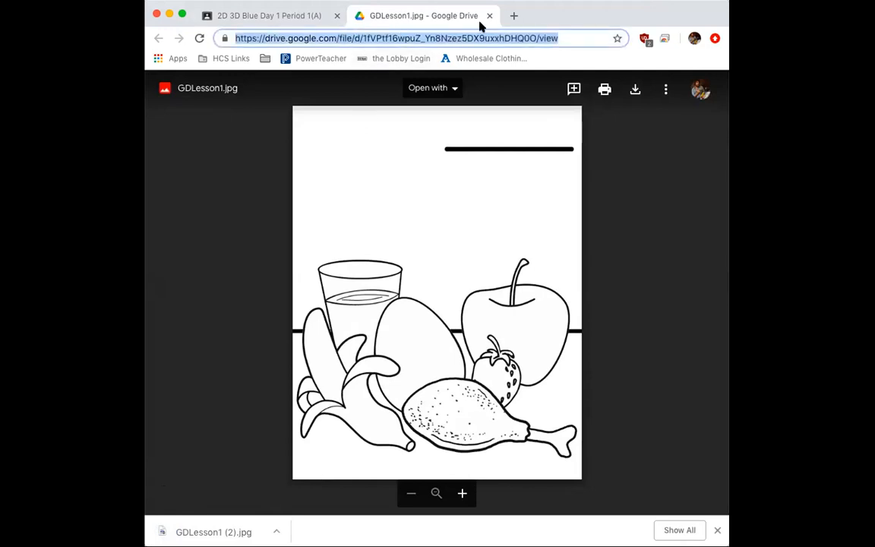
pyautogui.write('p')
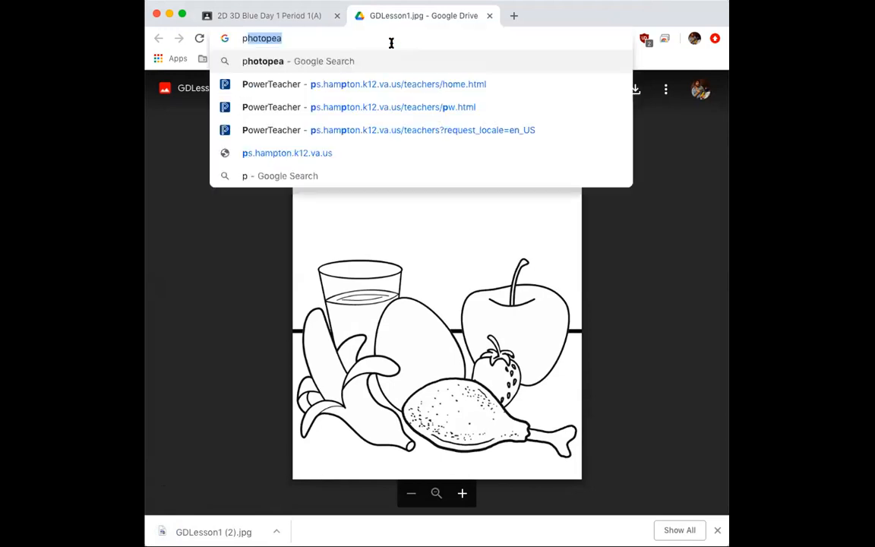
pyautogui.write('hotopea')
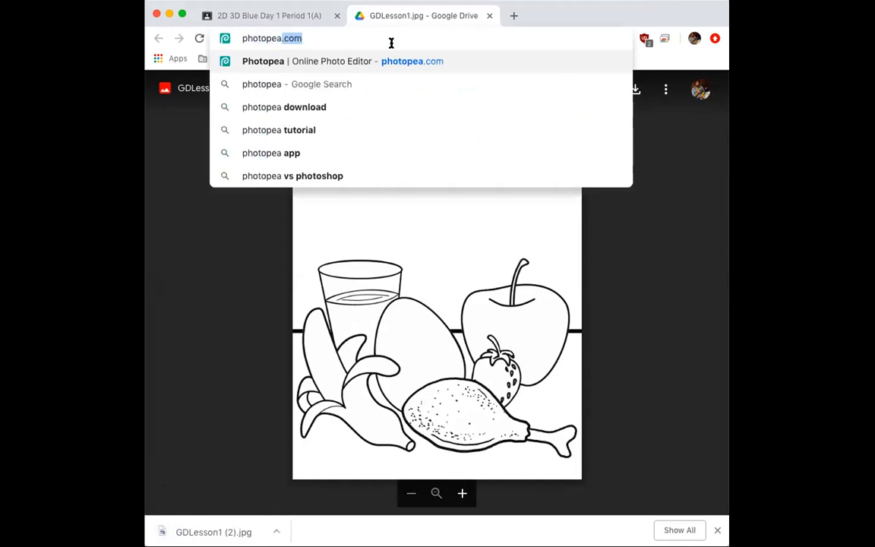
pyautogui.write('.com')
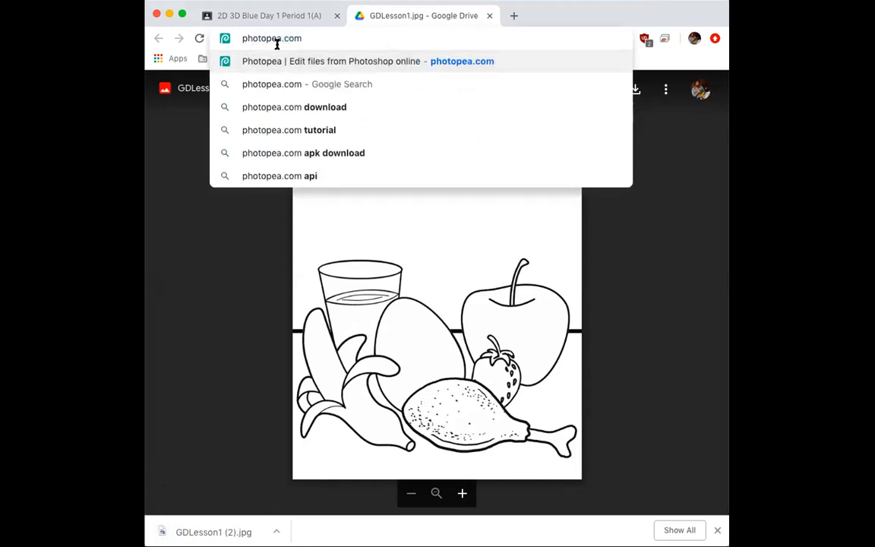
pyautogui.press('Return')
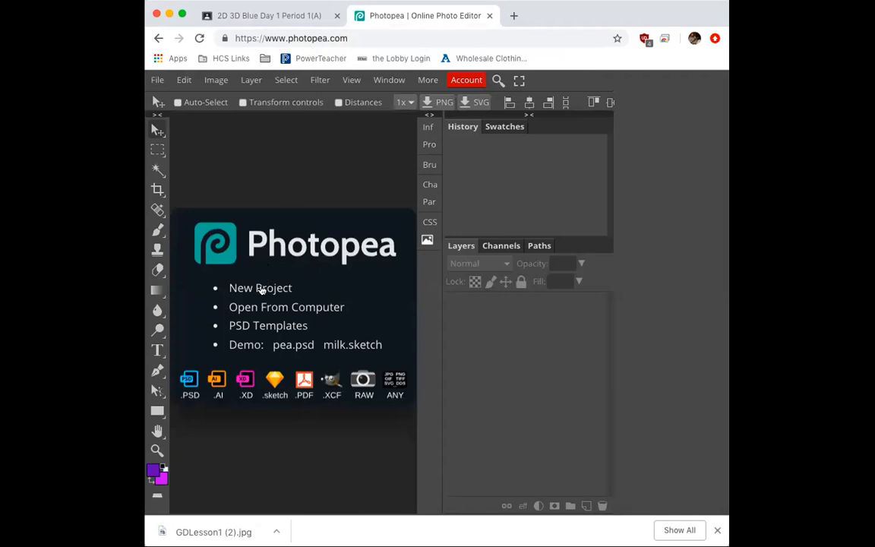
# Open GDLesson1 (1).jpg from the Downloads folder in Photopea and enlarge the browser window to full screen.
pyautogui.click(249, 308)
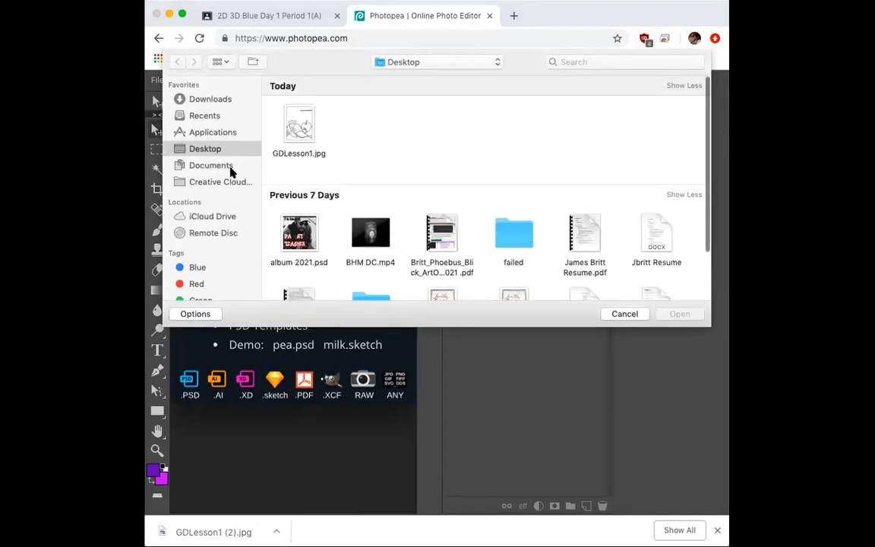
pyautogui.click(200, 100)
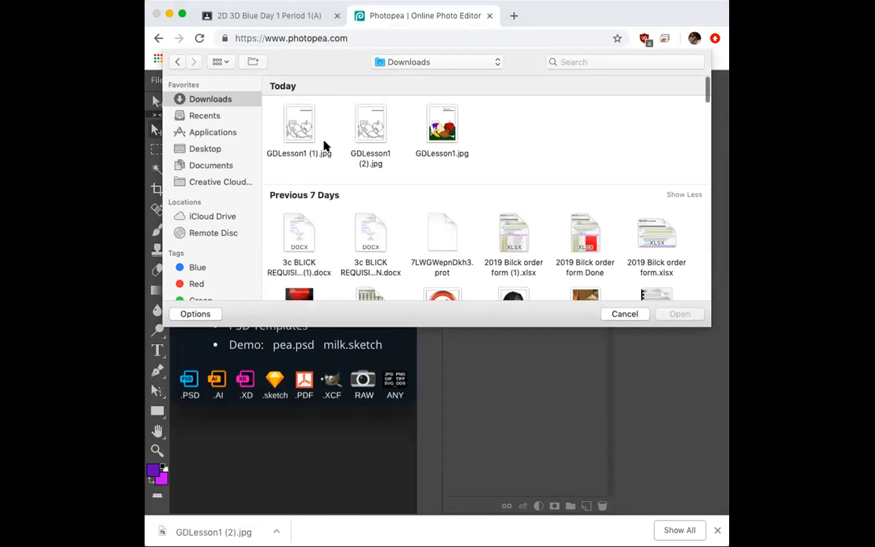
pyautogui.doubleClick(300, 128)
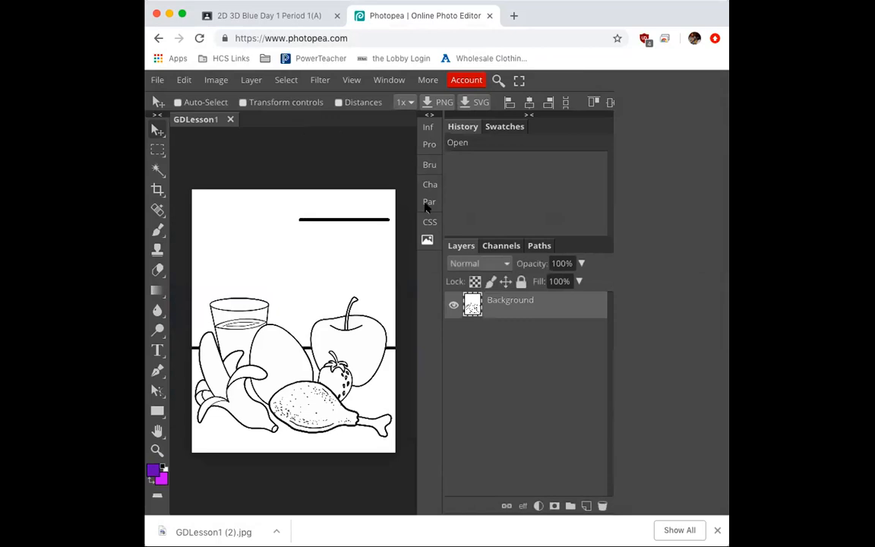
pyautogui.click(181, 15)
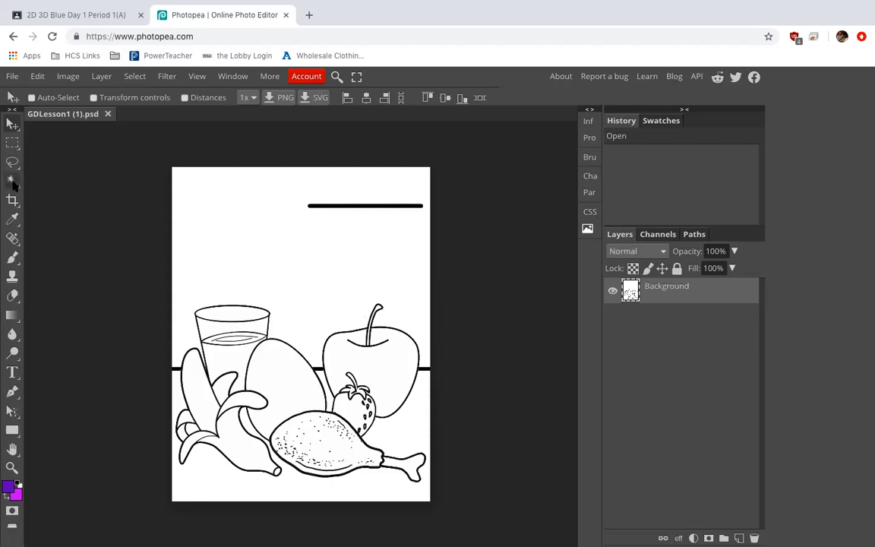
pyautogui.click(134, 76)
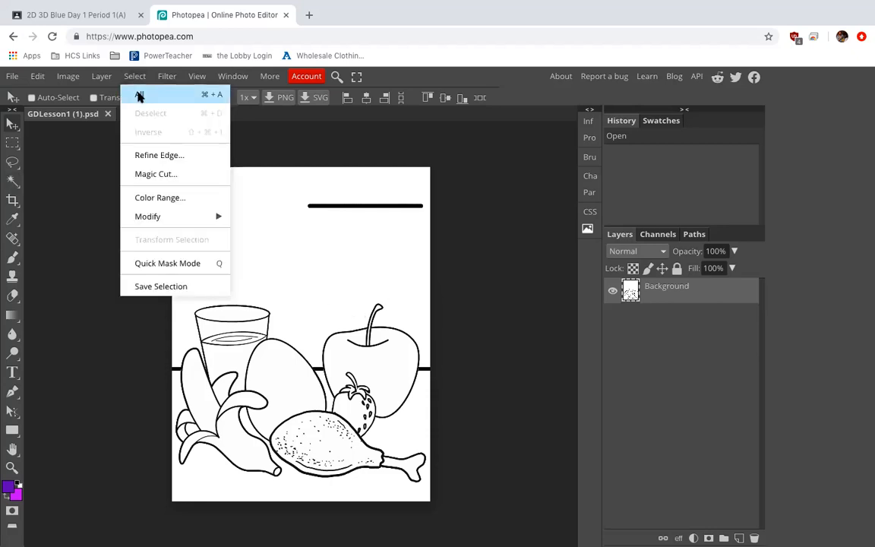
pyautogui.click(135, 77)
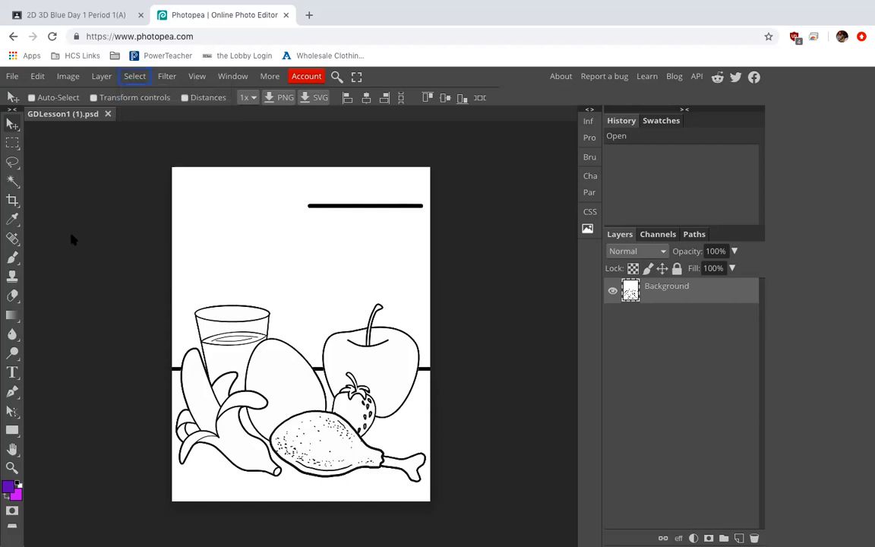
pyautogui.rightClick(14, 319)
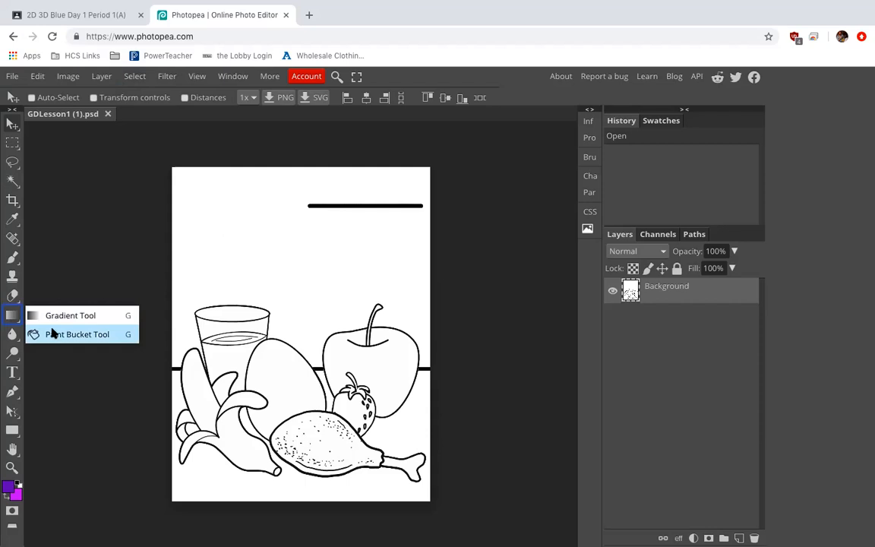
pyautogui.click(15, 318)
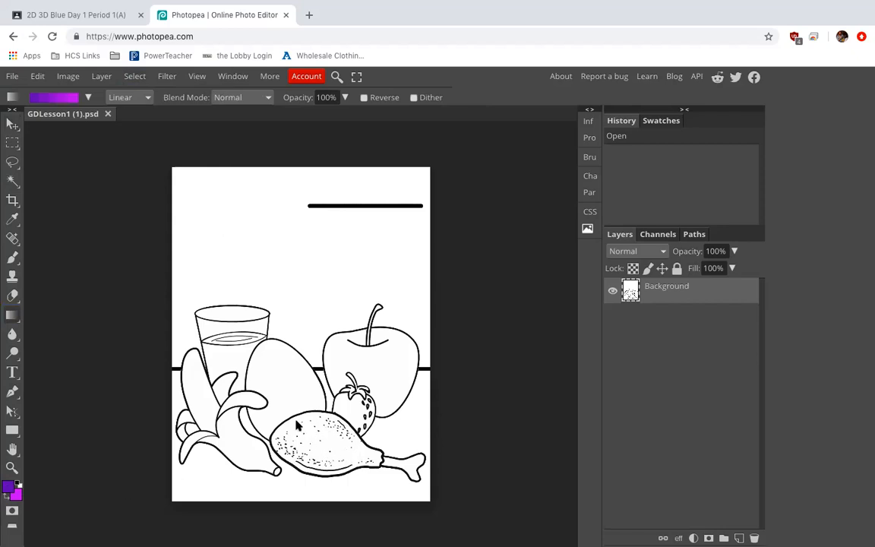
# Select the meat area of the chicken drumstick with the Magic Wand.
pyautogui.click(12, 182)
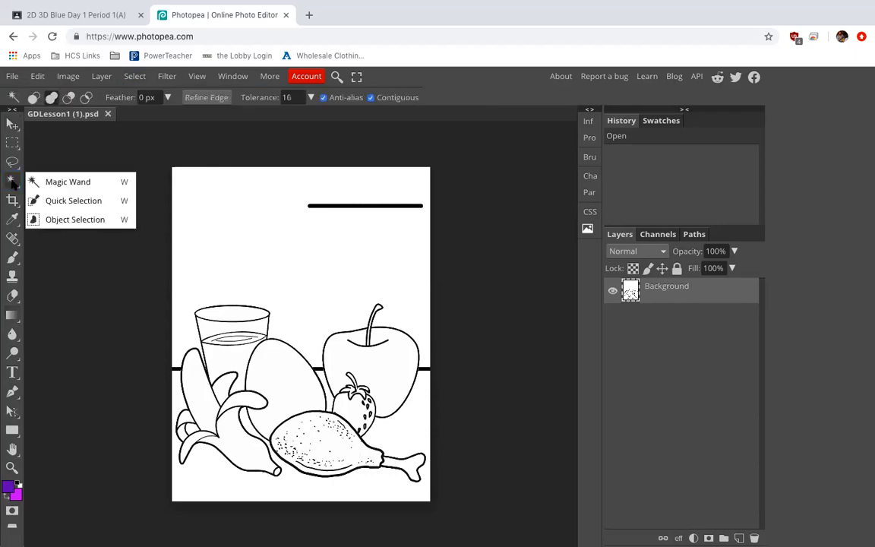
pyautogui.click(12, 182)
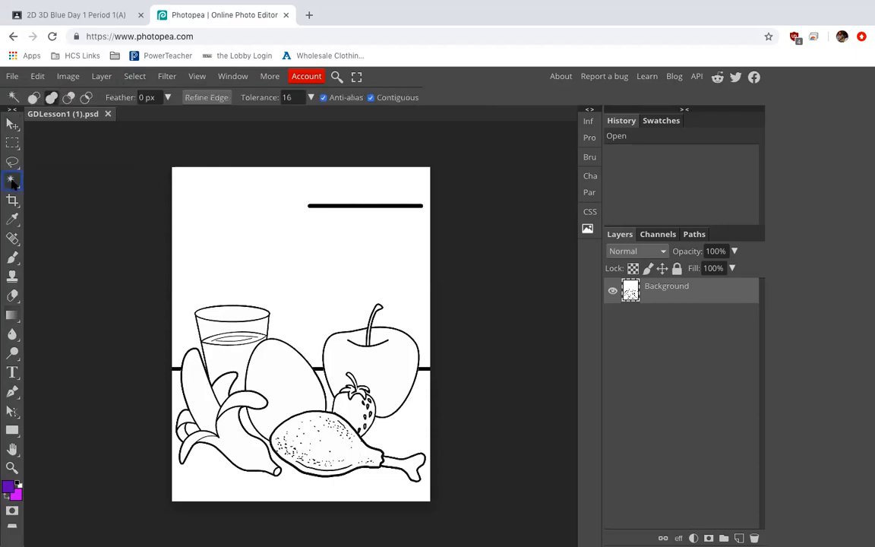
pyautogui.click(333, 445)
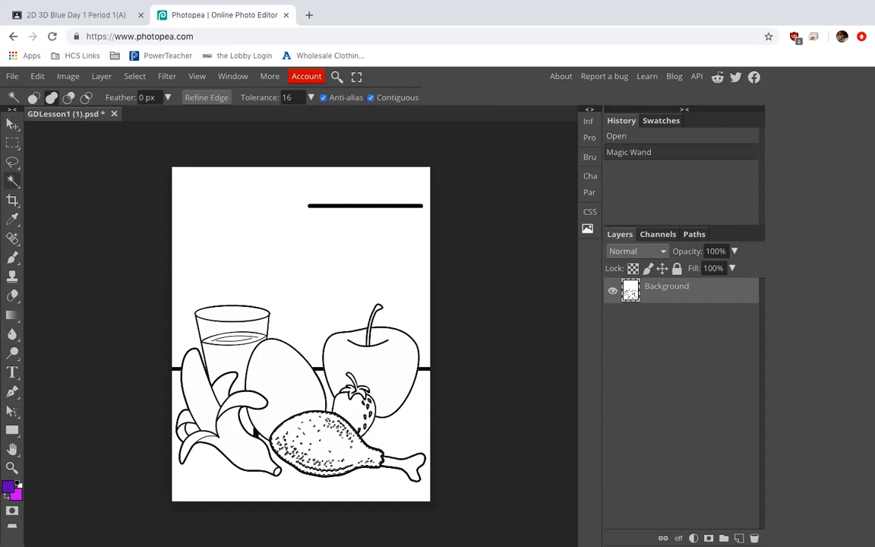
# Reset the colours to black and white, and set the foreground colour to brown, hex 9b6705.
pyautogui.click(19, 489)
pyautogui.click(9, 486)
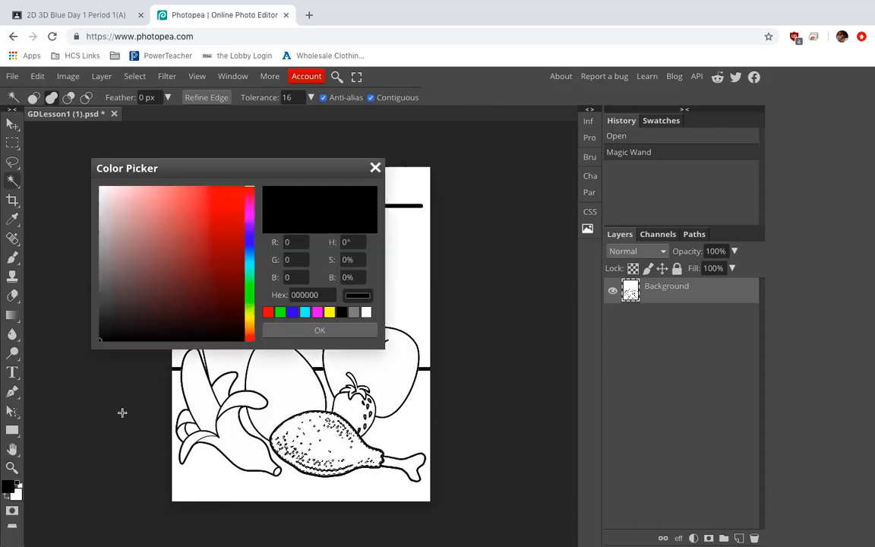
pyautogui.moveTo(249, 190); pyautogui.dragTo(251, 329)
pyautogui.moveTo(237, 252); pyautogui.dragTo(237, 241)
pyautogui.moveTo(215, 250)
pyautogui.mouseDown()
pyautogui.moveTo(202, 249)
pyautogui.moveTo(211, 250)
pyautogui.moveTo(203, 261)
pyautogui.mouseUp()
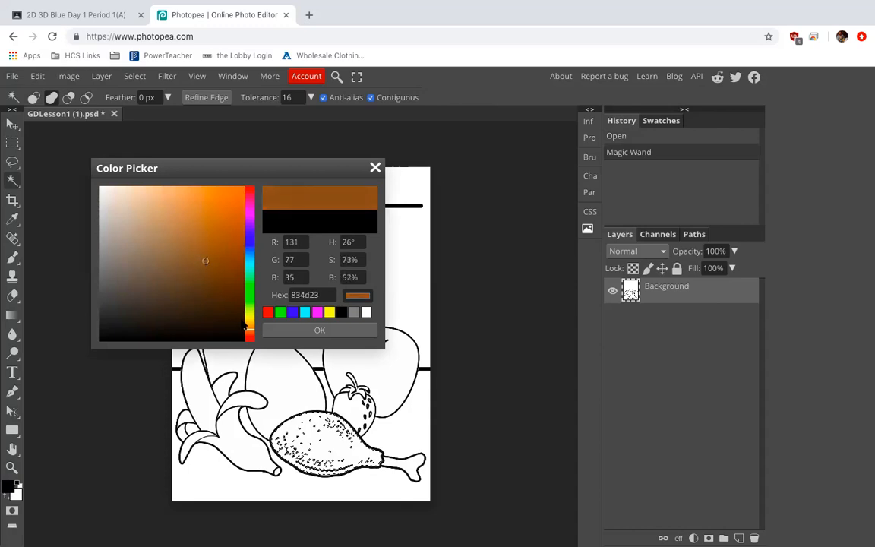
pyautogui.click(248, 327)
pyautogui.moveTo(248, 327)
pyautogui.mouseDown()
pyautogui.moveTo(249, 203)
pyautogui.moveTo(251, 328)
pyautogui.mouseUp()
pyautogui.moveTo(228, 233)
pyautogui.mouseDown()
pyautogui.moveTo(156, 243)
pyautogui.moveTo(196, 254)
pyautogui.moveTo(191, 235)
pyautogui.moveTo(187, 242)
pyautogui.moveTo(225, 276)
pyautogui.moveTo(233, 243)
pyautogui.mouseUp()
pyautogui.moveTo(251, 326); pyautogui.dragTo(251, 326)
pyautogui.moveTo(237, 240)
pyautogui.mouseDown()
pyautogui.moveTo(238, 227)
pyautogui.moveTo(239, 246)
pyautogui.mouseUp()
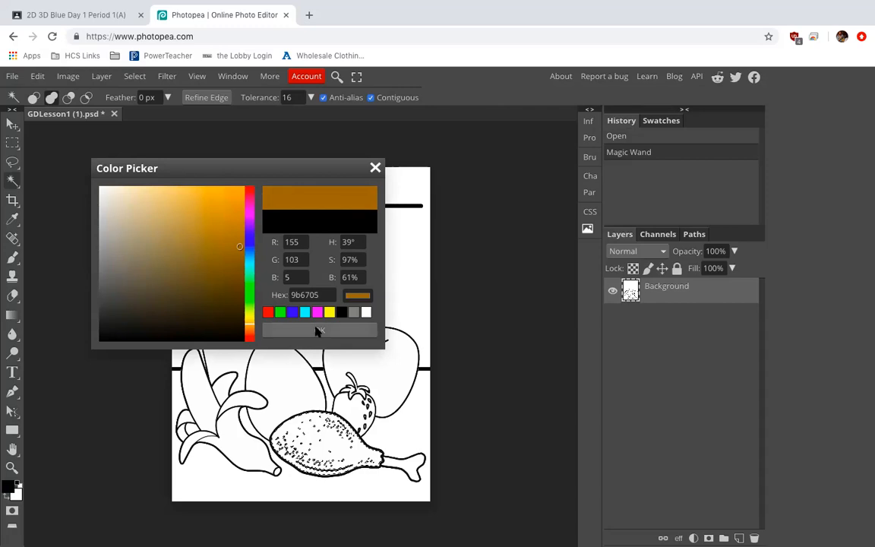
pyautogui.click(318, 330)
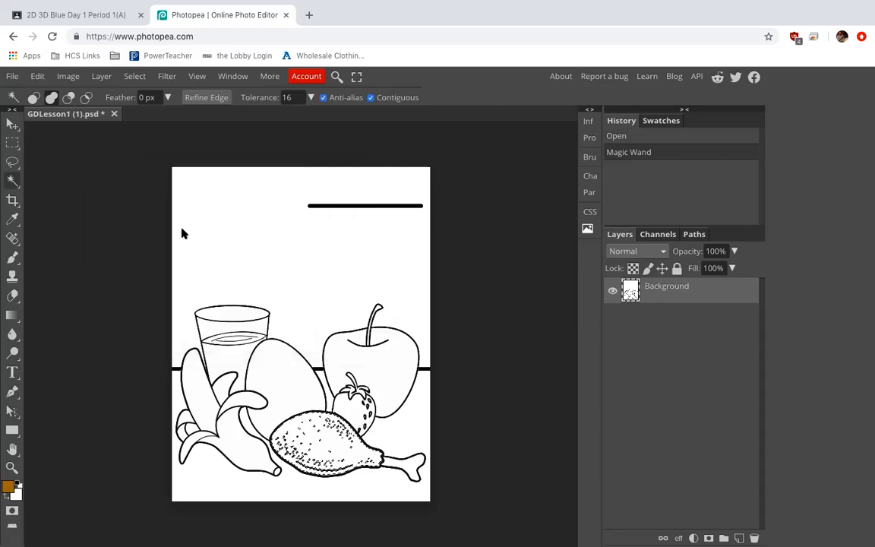
# Fill the selected drumstick area with the brown foreground colour using the Paint Bucket Tool.
pyautogui.rightClick(14, 317)
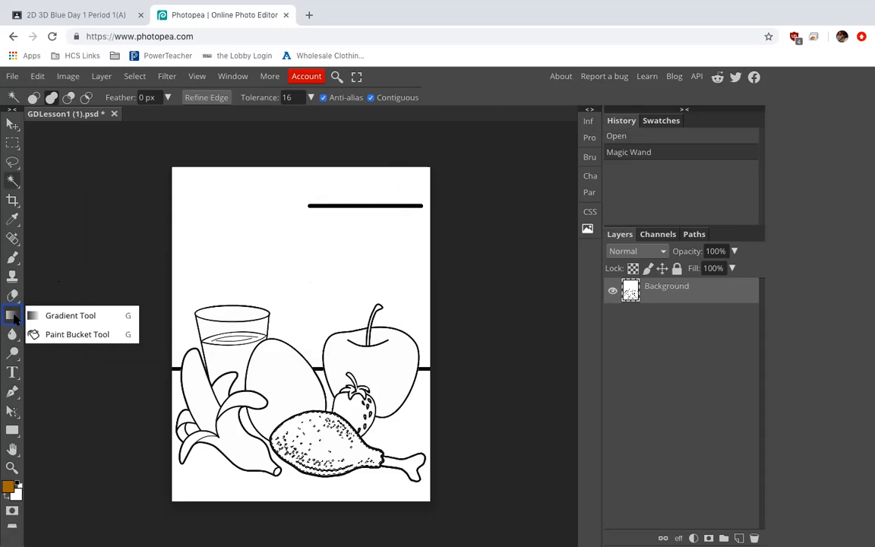
pyautogui.click(65, 334)
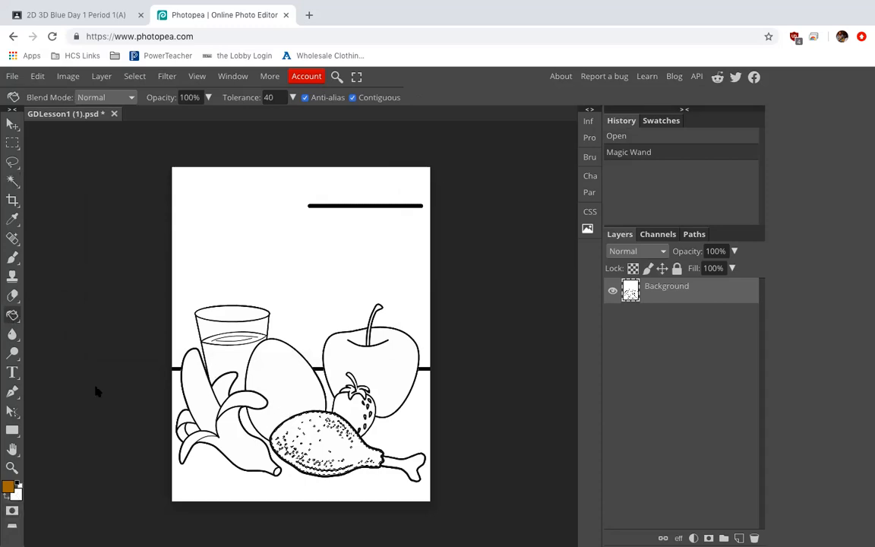
pyautogui.click(332, 445)
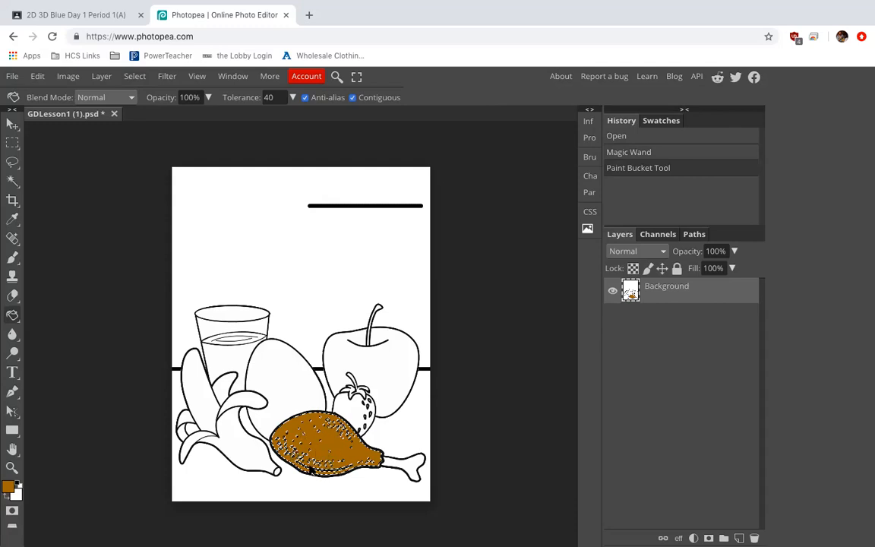
# Deselect the drumstick and select the egg with the Magic Wand.
pyautogui.click(135, 76)
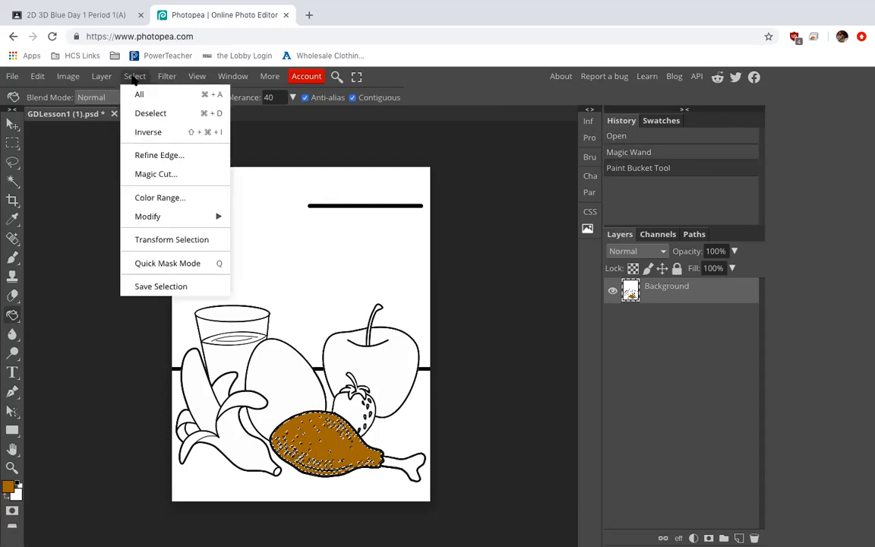
pyautogui.click(157, 114)
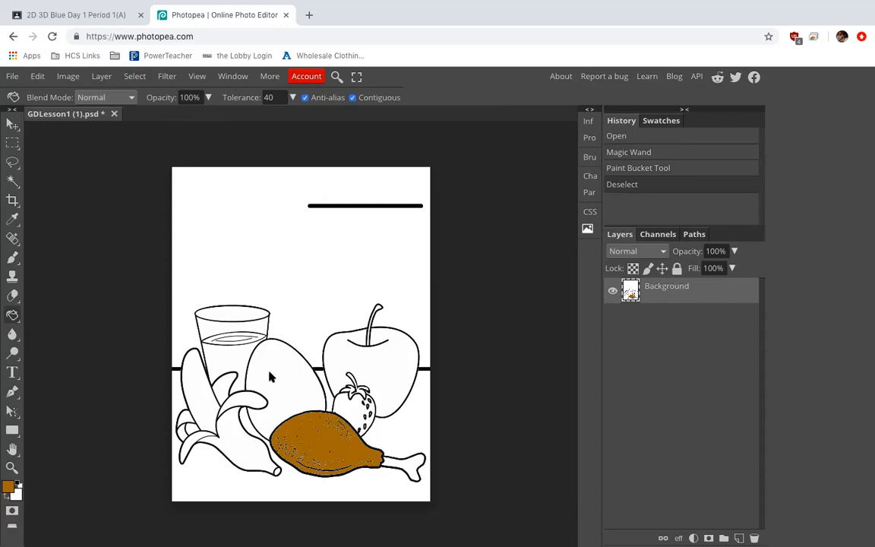
pyautogui.click(13, 179)
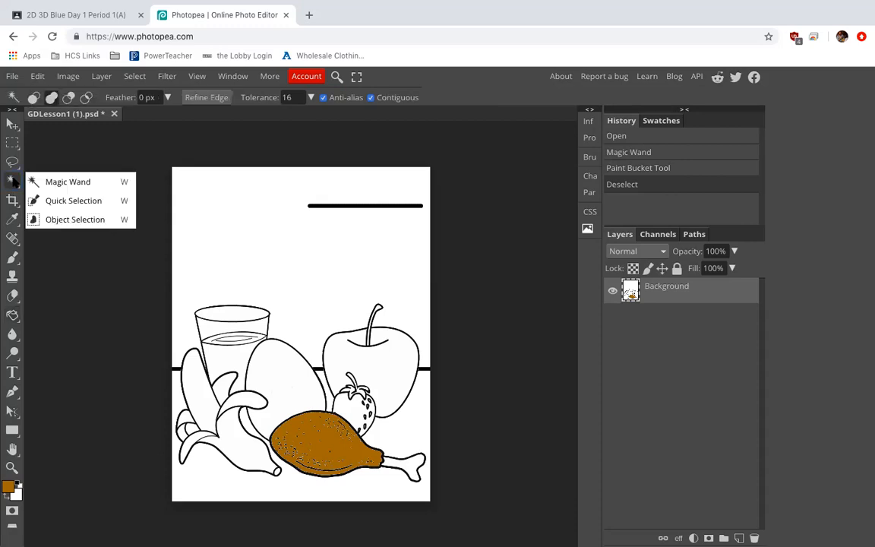
pyautogui.click(14, 181)
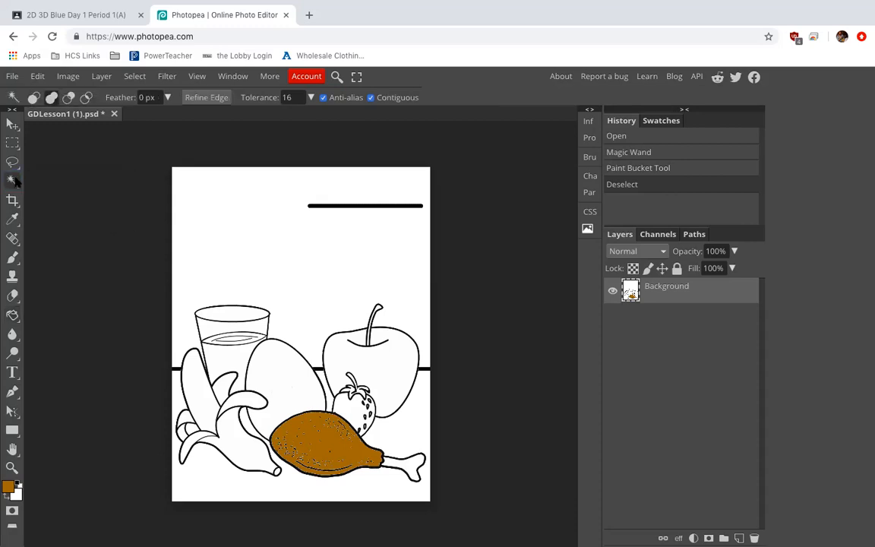
pyautogui.click(283, 360)
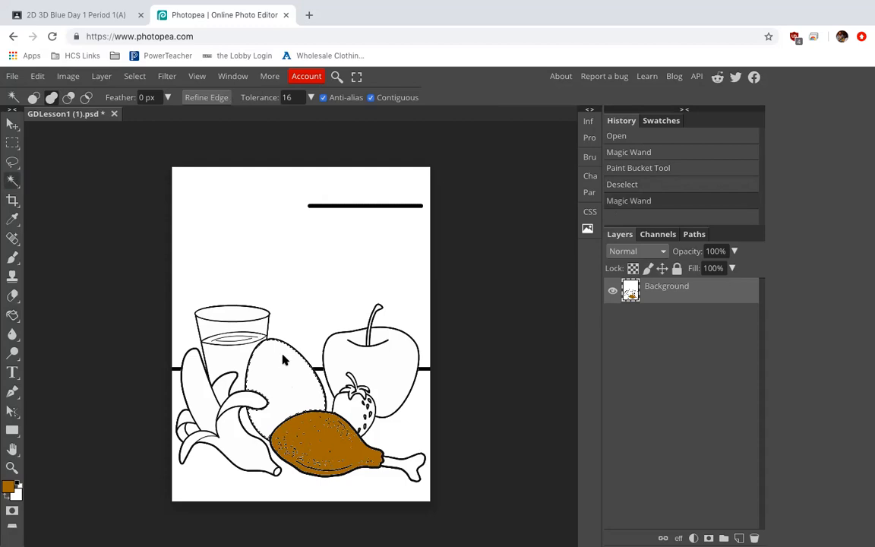
# Set the foreground colour to bright cyan, hex 10fdff.
pyautogui.click(9, 488)
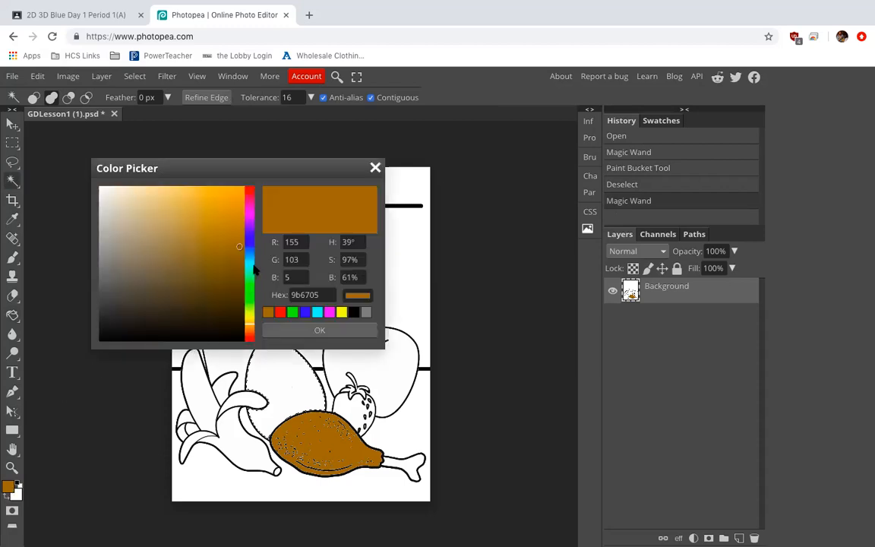
pyautogui.moveTo(251, 261); pyautogui.dragTo(249, 262)
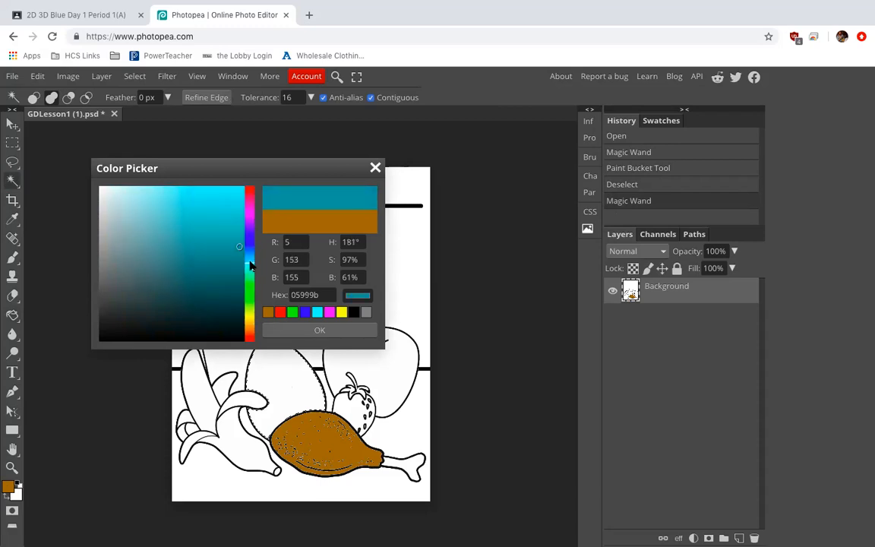
pyautogui.moveTo(228, 199); pyautogui.dragTo(237, 185)
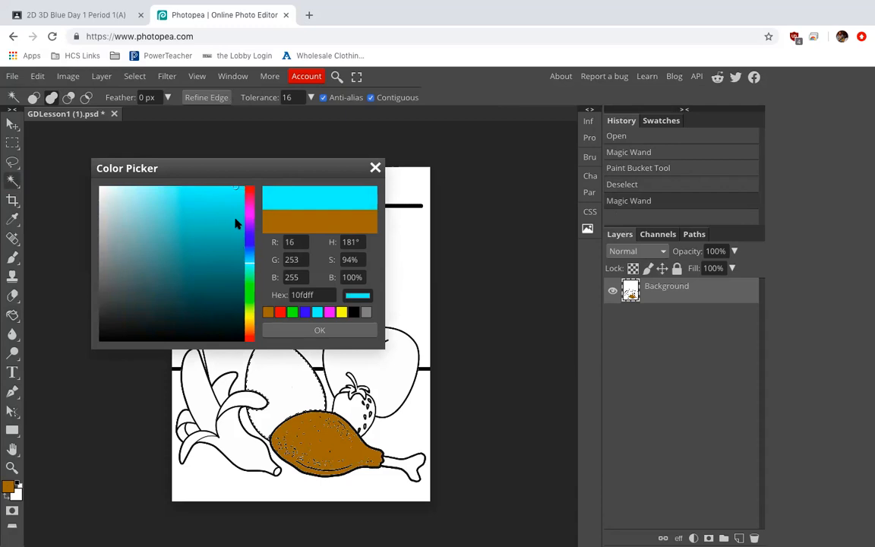
pyautogui.click(312, 331)
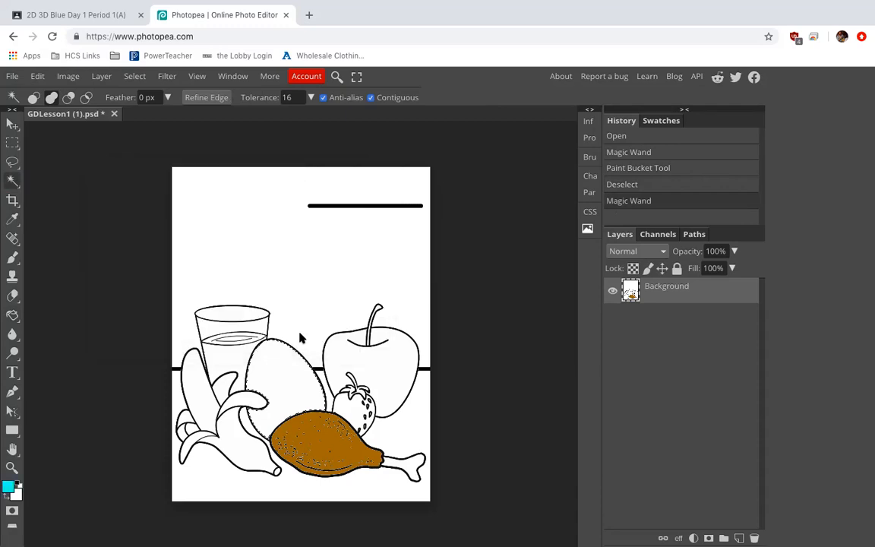
# Fill the selected egg with the cyan foreground colour using the Paint Bucket Tool, and clear the selection.
pyautogui.click(13, 317)
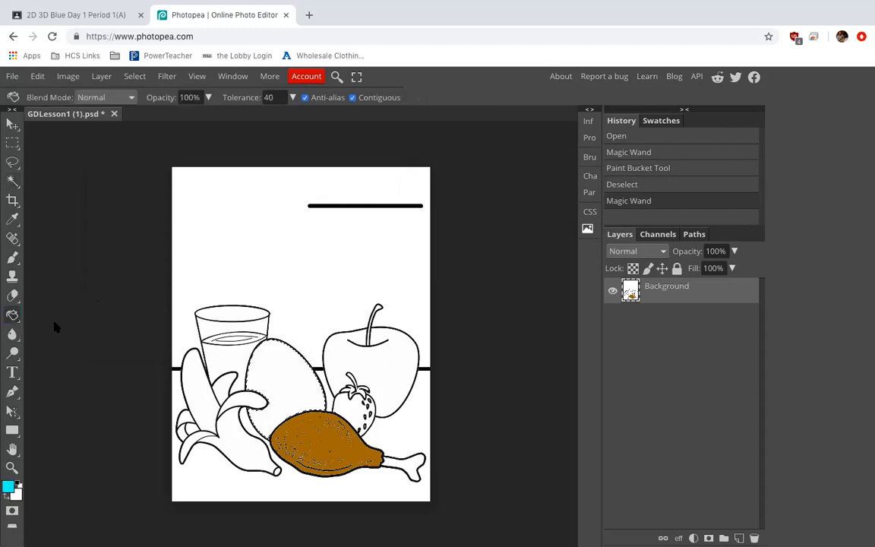
pyautogui.click(276, 370)
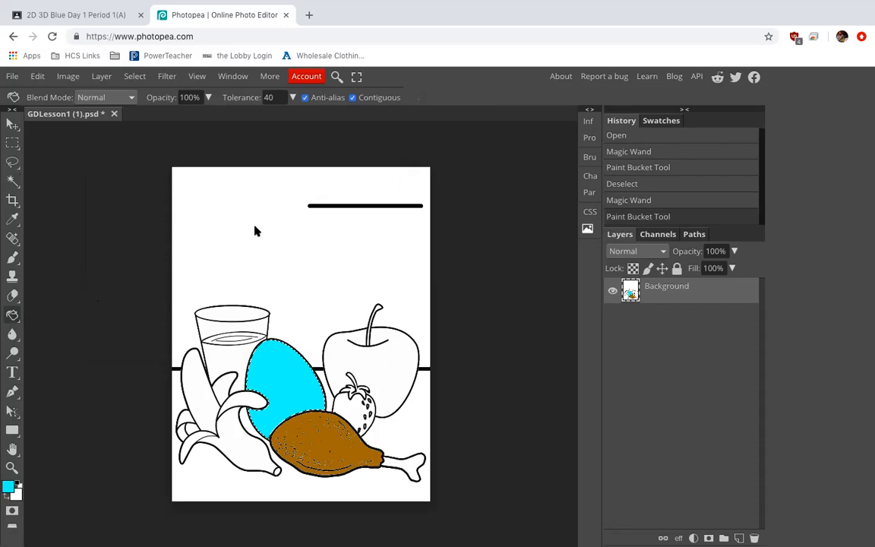
pyautogui.click(134, 76)
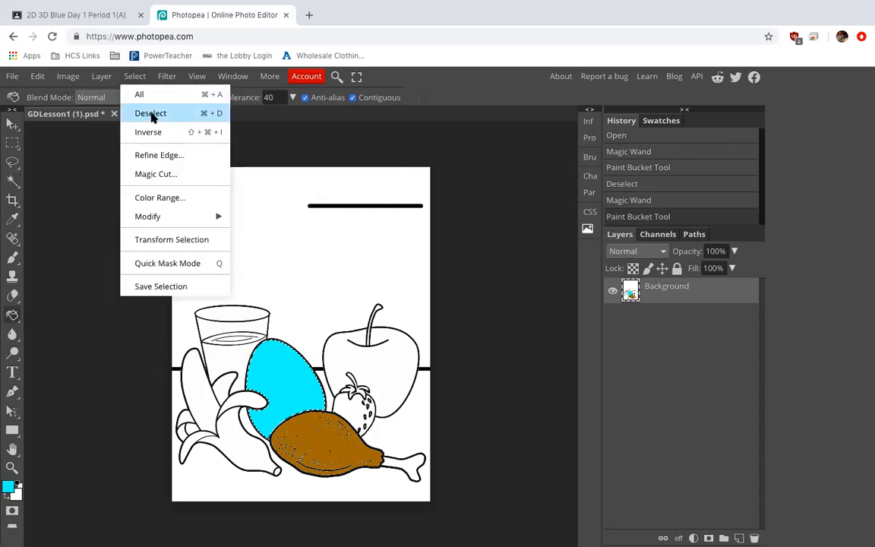
pyautogui.click(150, 113)
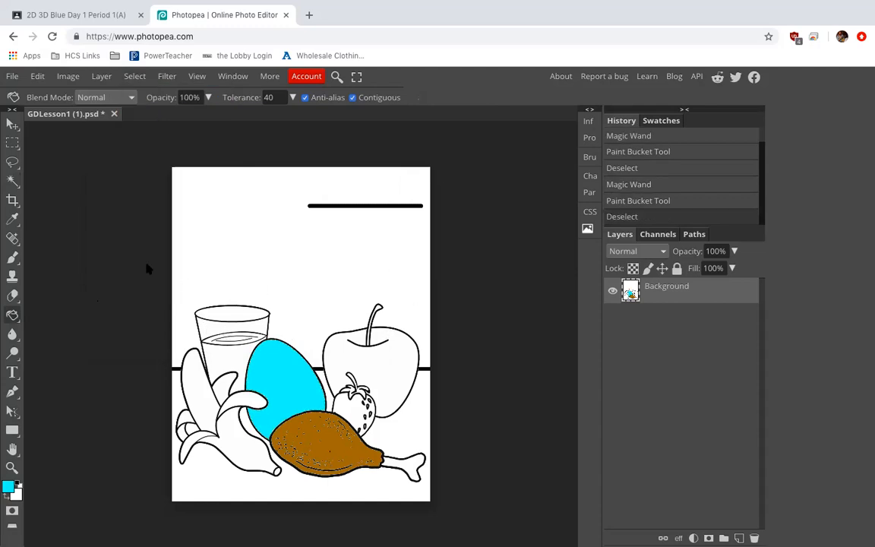
# Select the body of the strawberry with the Magic Wand and set the foreground colour to red, hex ce0540.
pyautogui.rightClick(12, 180)
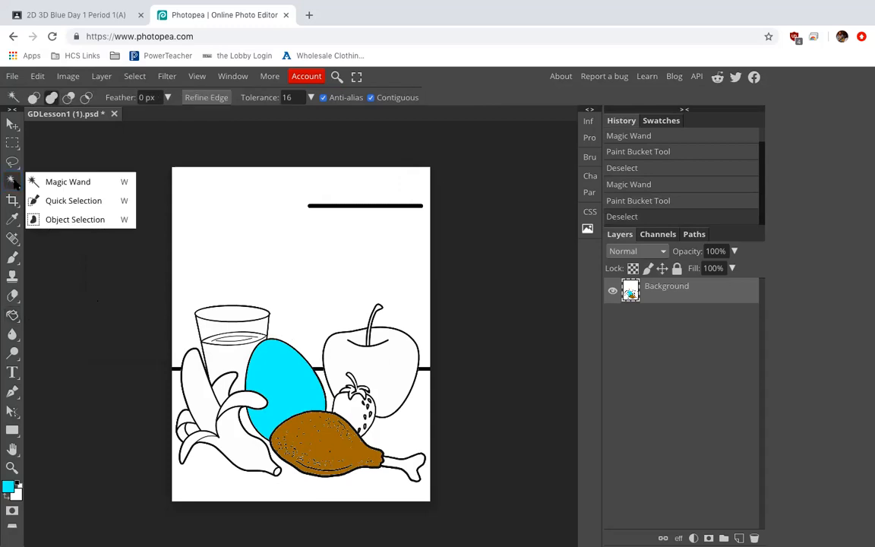
pyautogui.click(46, 186)
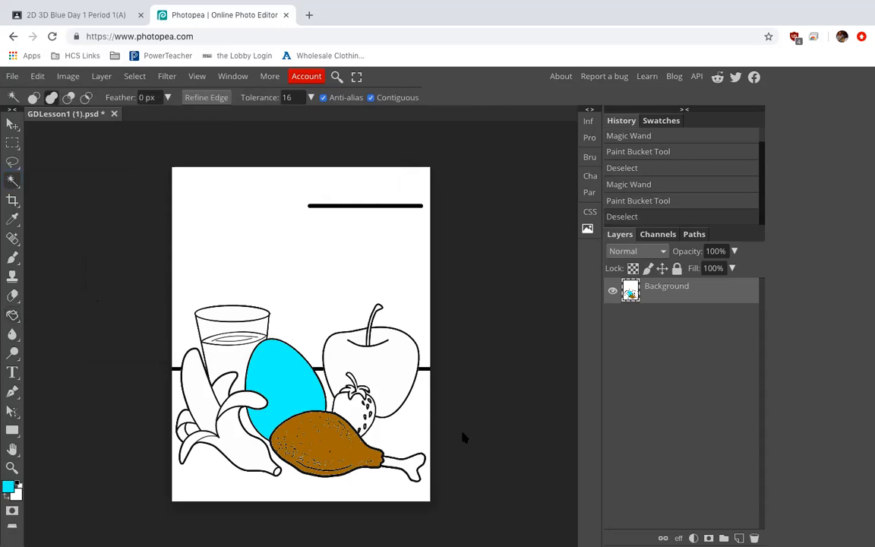
pyautogui.click(355, 411)
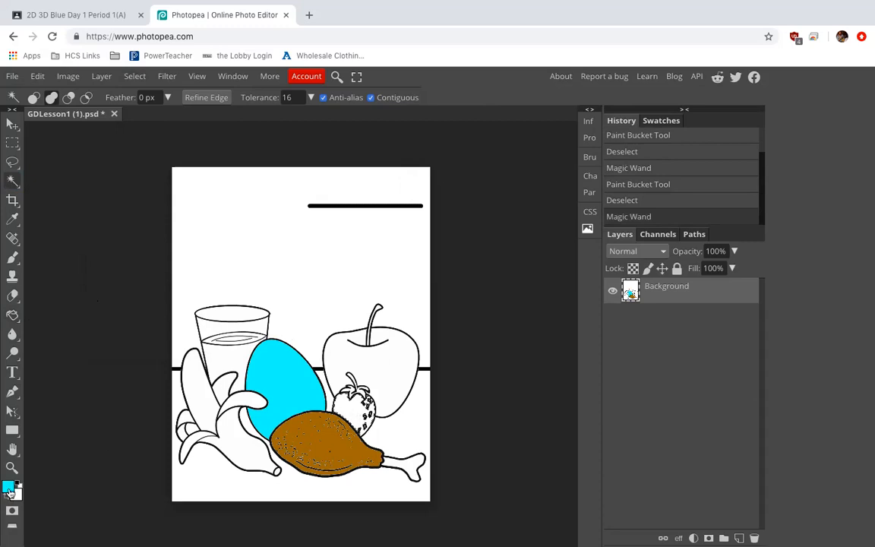
pyautogui.click(9, 490)
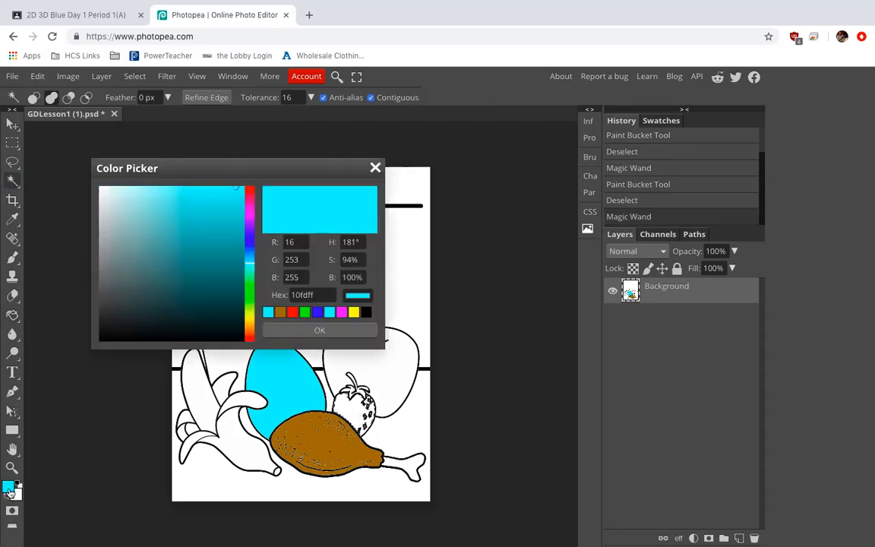
pyautogui.click(250, 195)
pyautogui.click(240, 215)
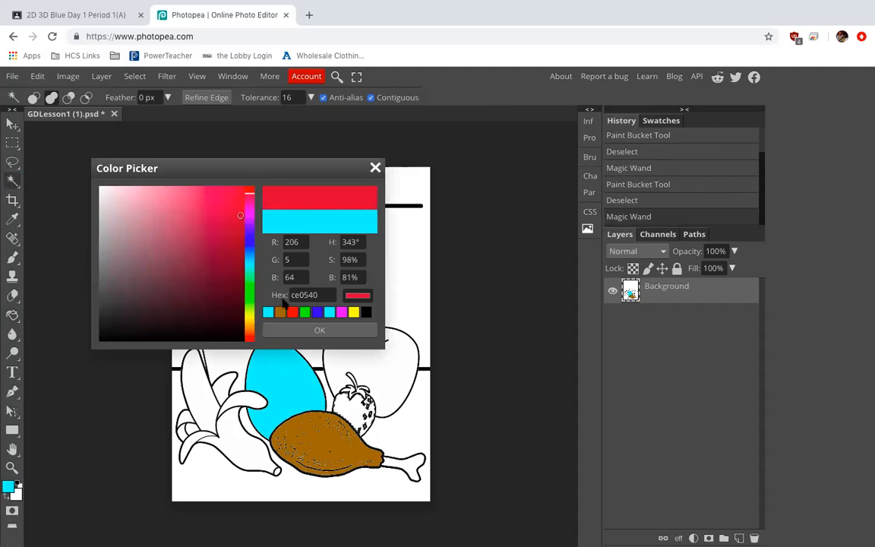
pyautogui.click(299, 329)
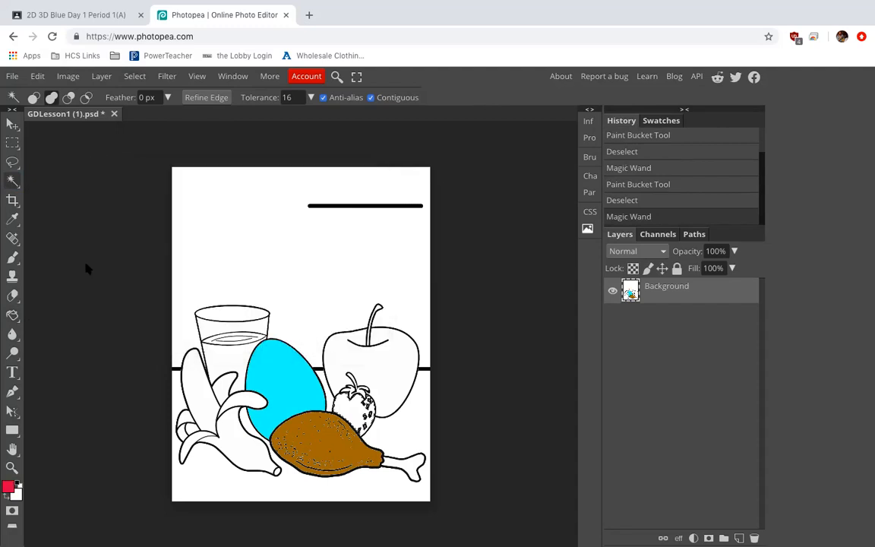
# Fill the selected strawberry body with the red foreground colour using the Paint Bucket Tool, and clear the selection.
pyautogui.click(12, 314)
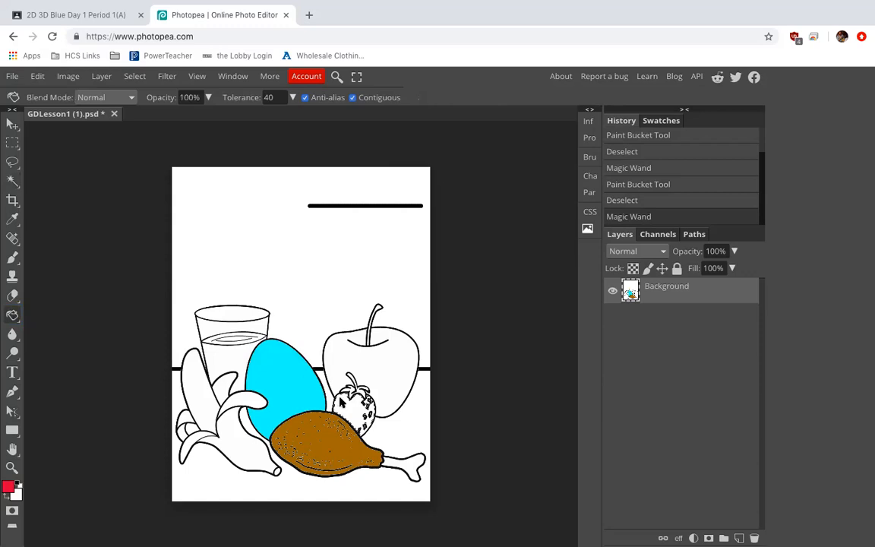
pyautogui.click(344, 406)
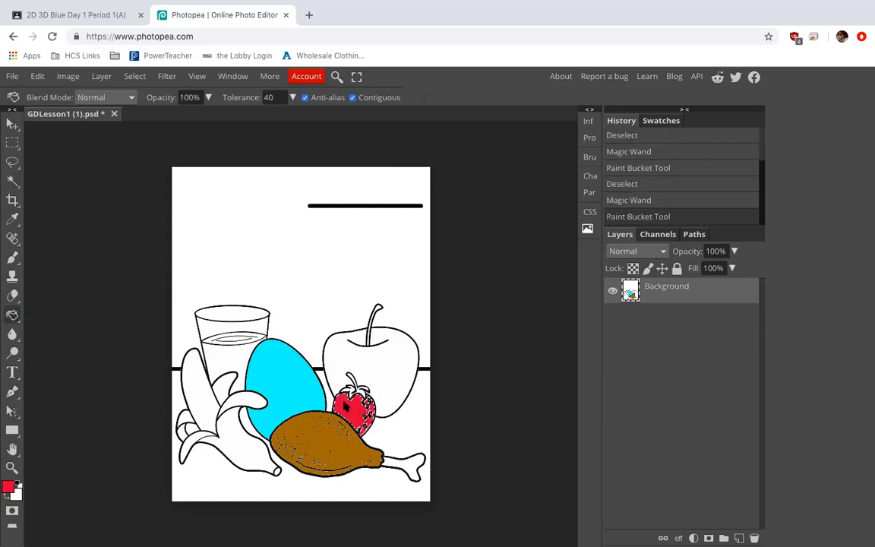
pyautogui.click(134, 79)
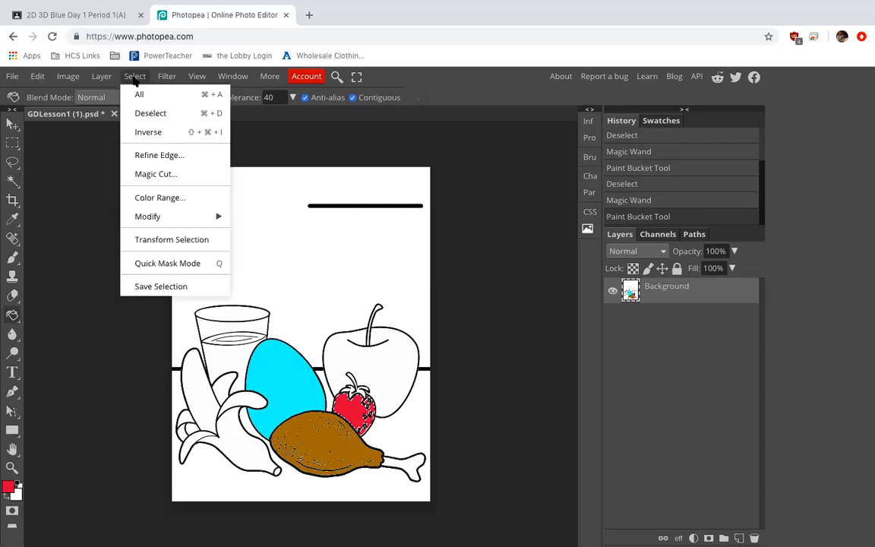
pyautogui.click(144, 114)
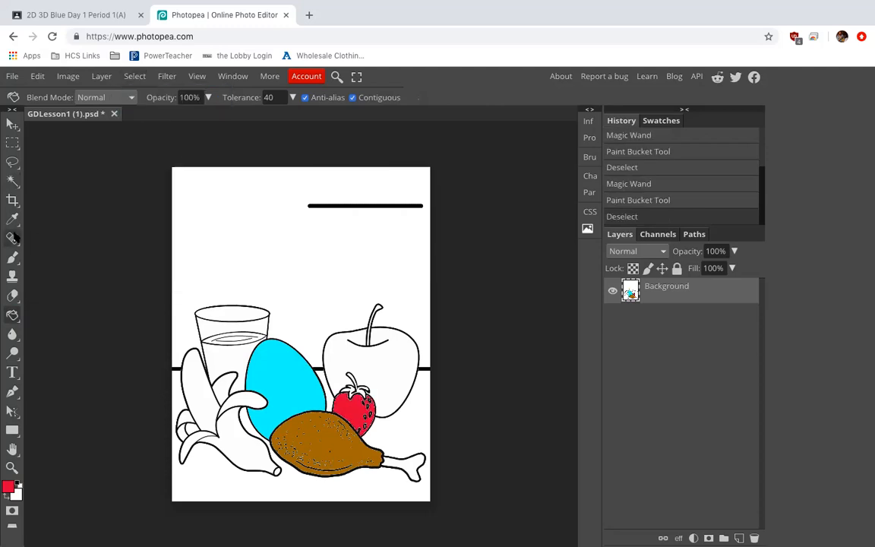
# Select the strawberry's stem and leaves with the Magic Wand and set the foreground colour to green, hex 0a910b.
pyautogui.click(12, 181)
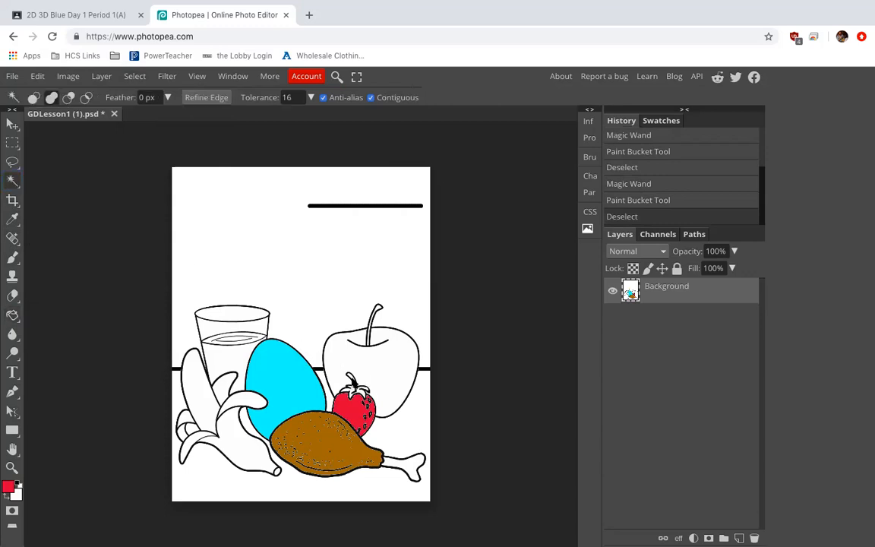
pyautogui.click(318, 344)
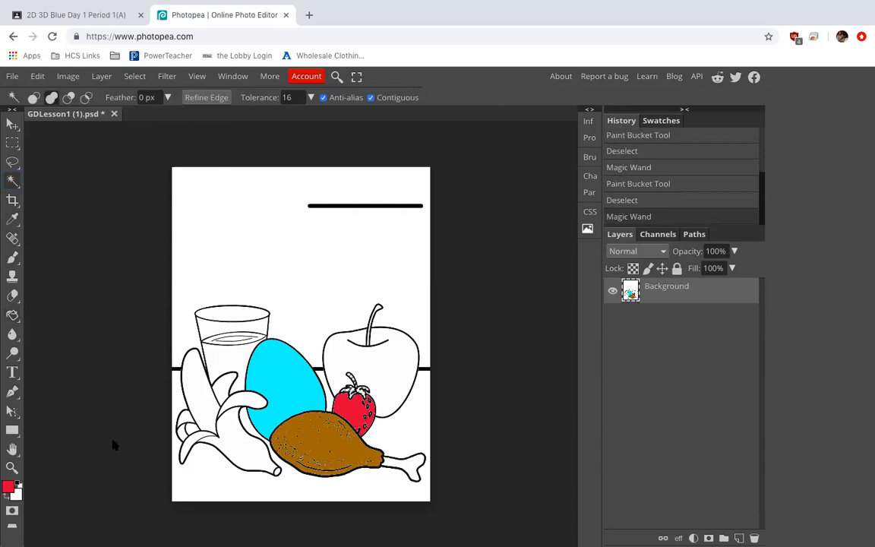
pyautogui.click(8, 486)
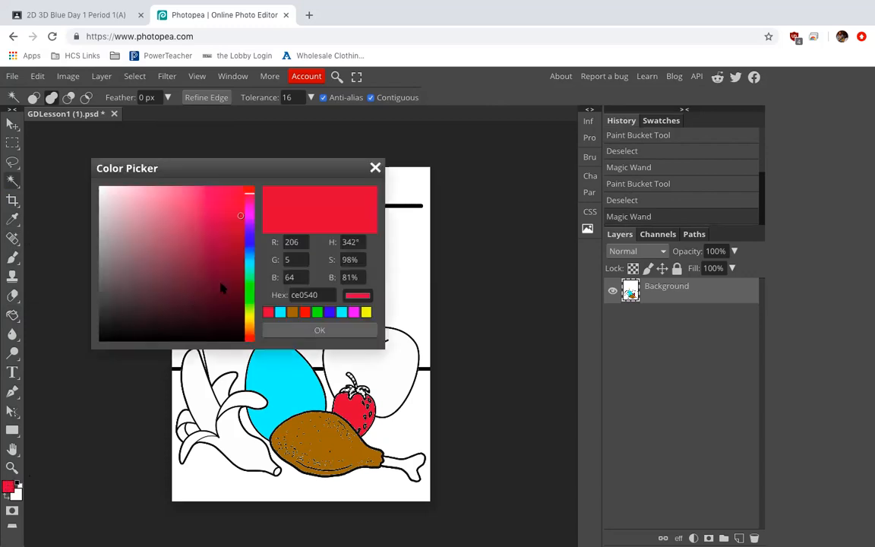
pyautogui.click(249, 288)
pyautogui.click(238, 255)
pyautogui.moveTo(238, 254)
pyautogui.mouseDown()
pyautogui.moveTo(193, 250)
pyautogui.moveTo(236, 279)
pyautogui.moveTo(234, 255)
pyautogui.mouseUp()
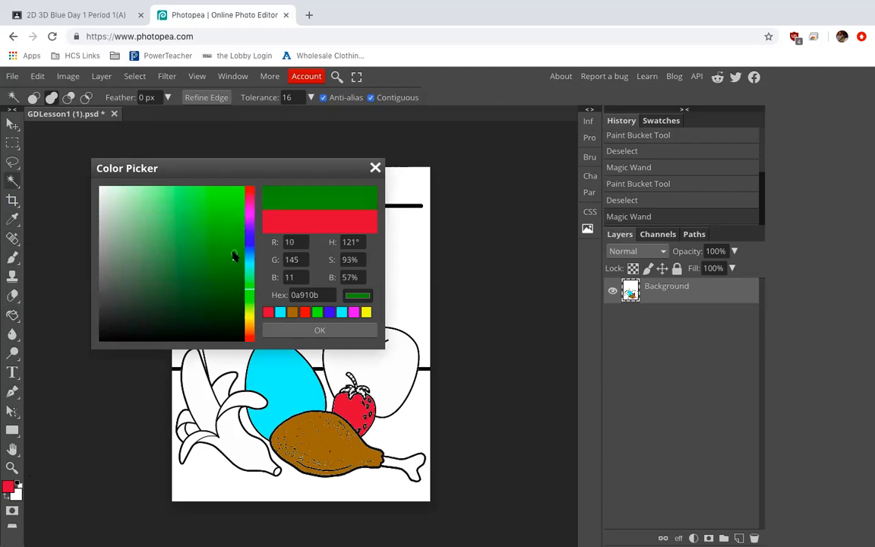
pyautogui.click(292, 331)
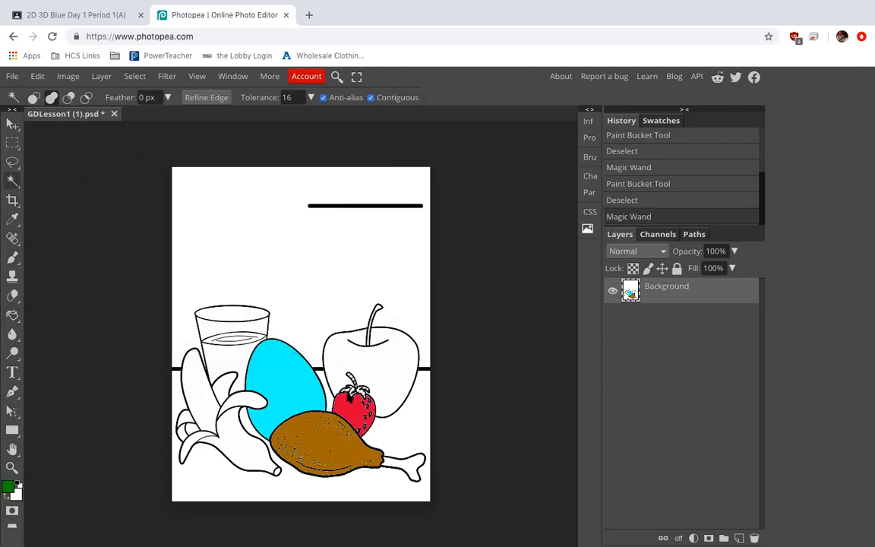
# Fill the selected strawberry stem and leaves with the green foreground colour using the Paint Bucket Tool, and clear the selection.
pyautogui.click(12, 316)
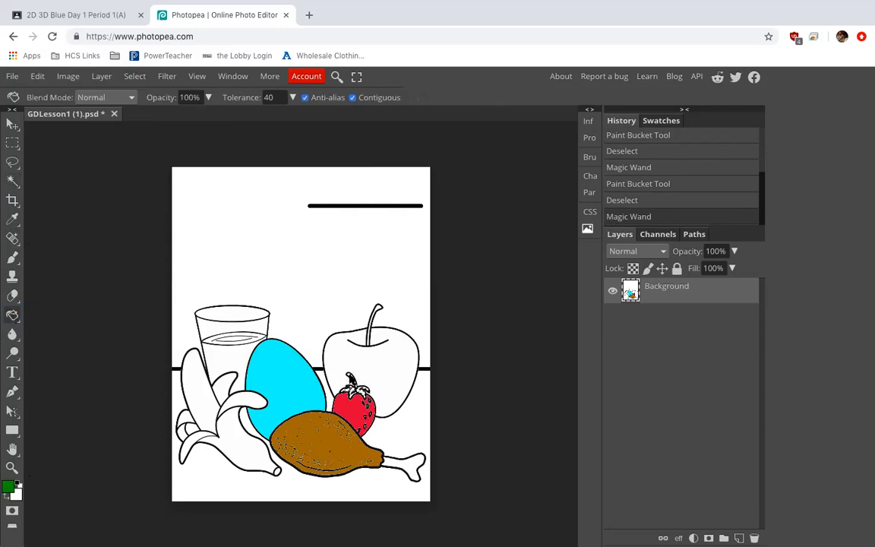
pyautogui.click(350, 379)
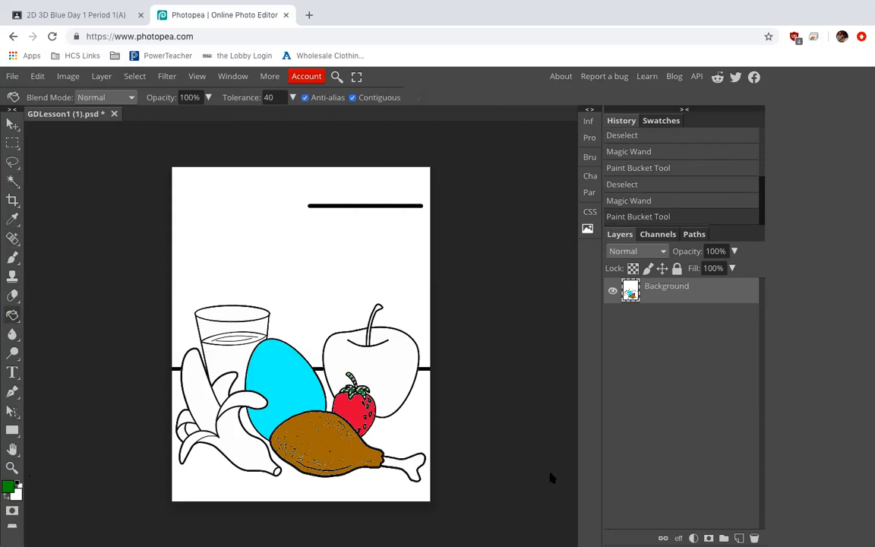
pyautogui.click(134, 79)
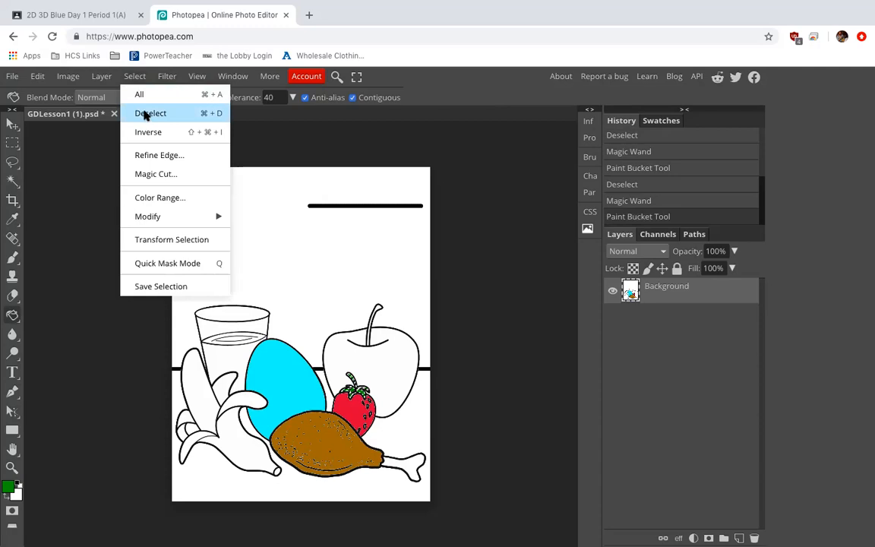
pyautogui.click(144, 114)
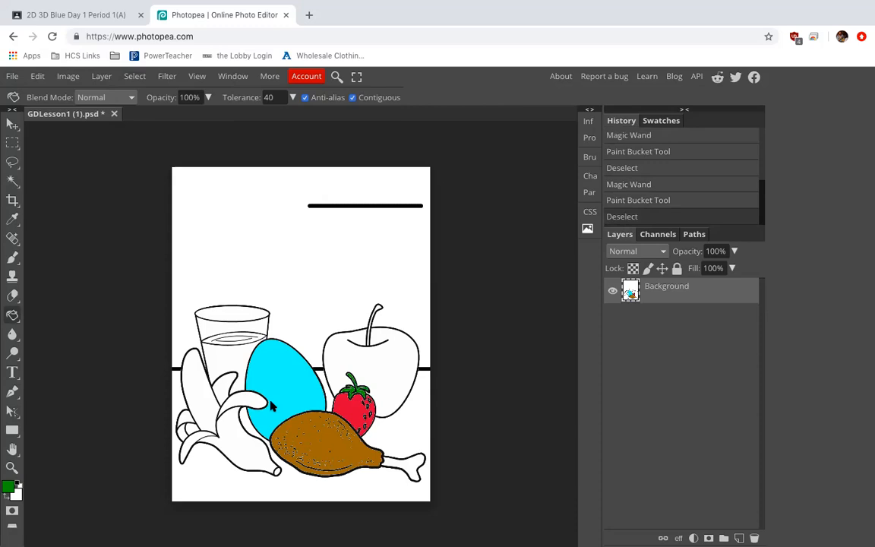
# Select the four inner peel flaps of the banana together with the Magic Wand in Unite mode.
pyautogui.click(11, 182)
pyautogui.click(34, 98)
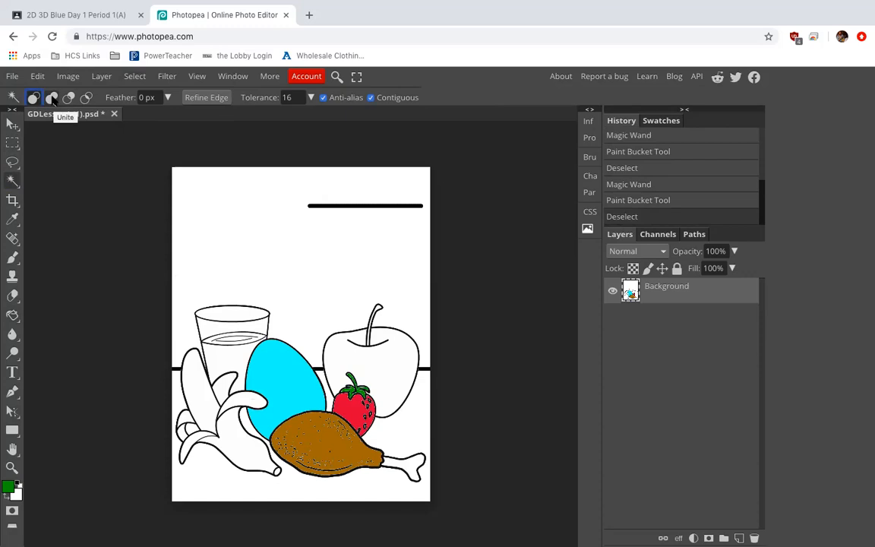
pyautogui.click(53, 100)
pyautogui.click(199, 343)
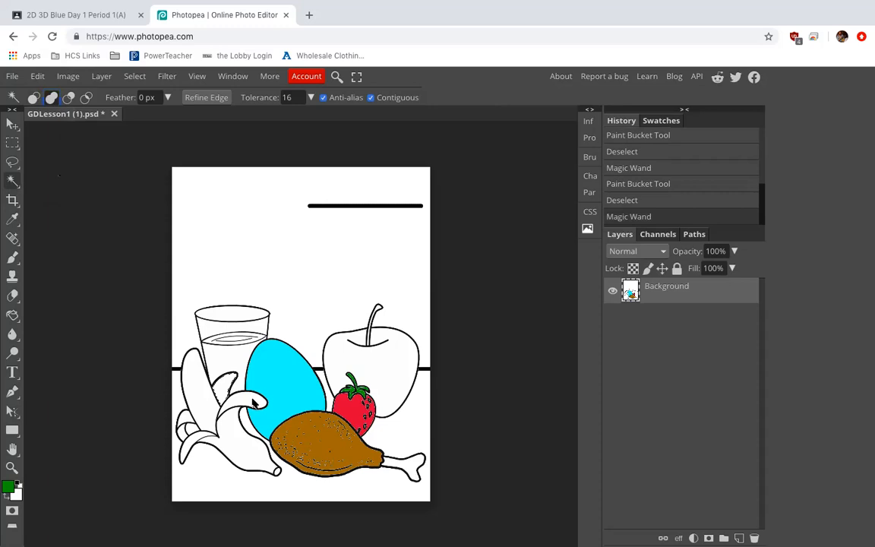
pyautogui.click(254, 403)
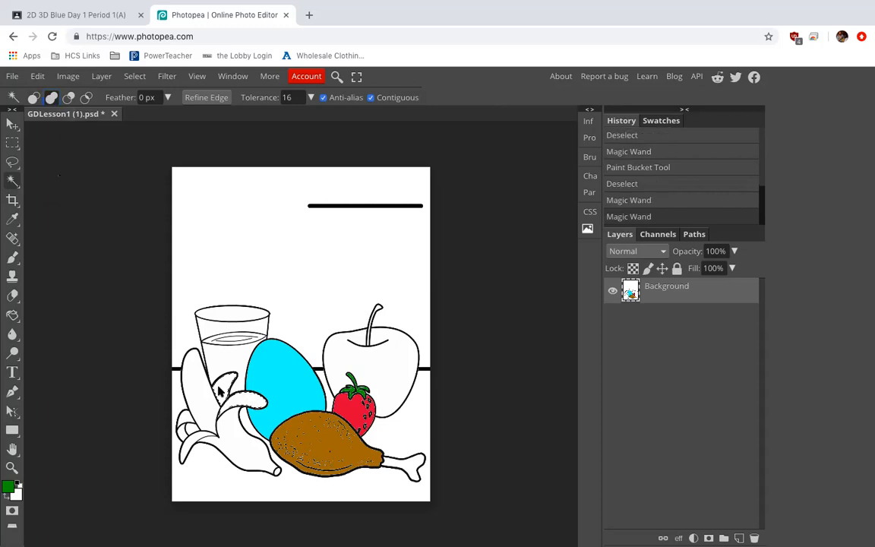
pyautogui.click(184, 419)
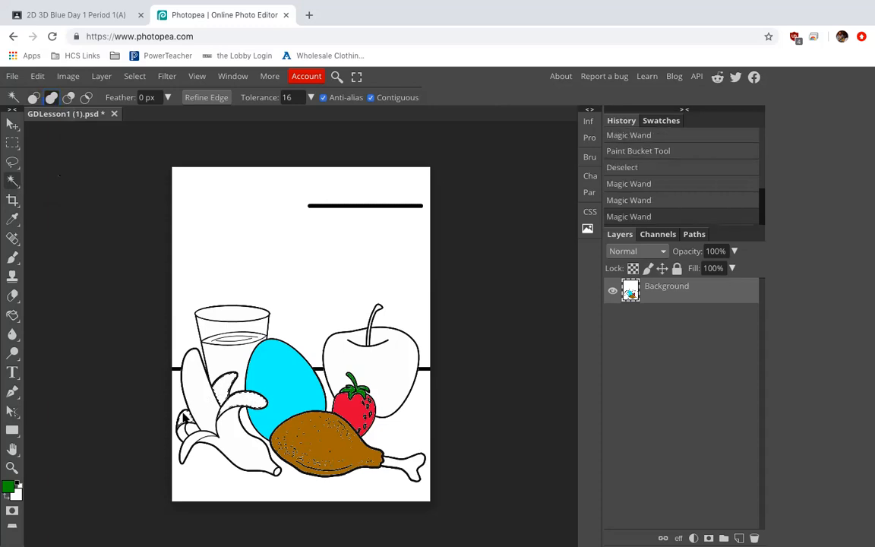
pyautogui.click(189, 448)
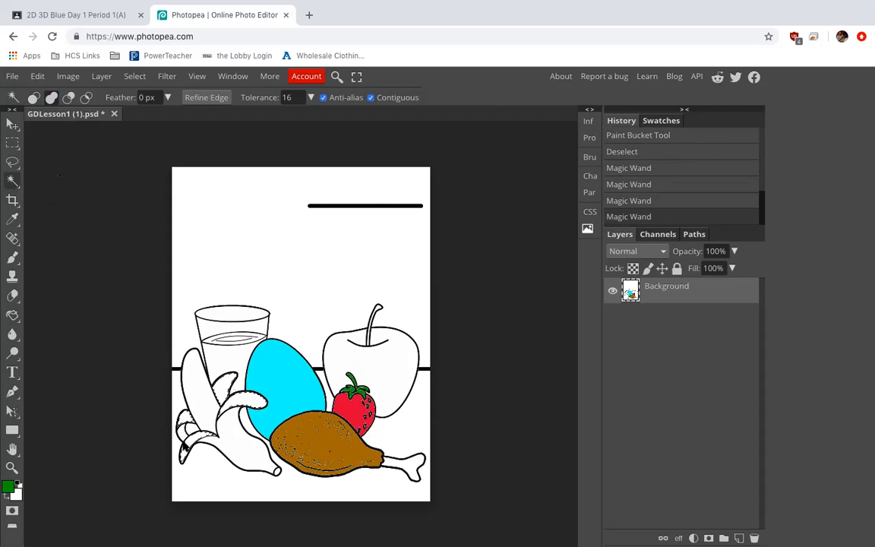
# Set the foreground colour to pale yellow, hex f8f2ad.
pyautogui.click(8, 487)
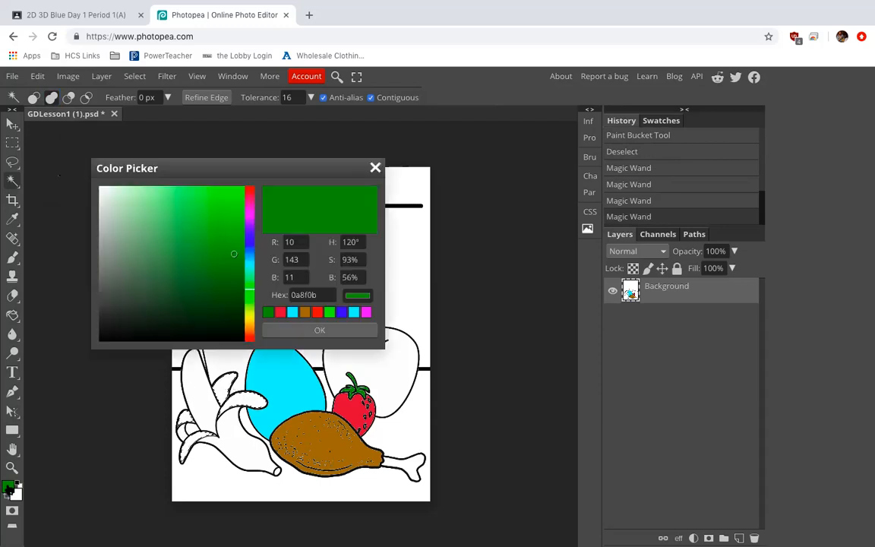
pyautogui.click(249, 317)
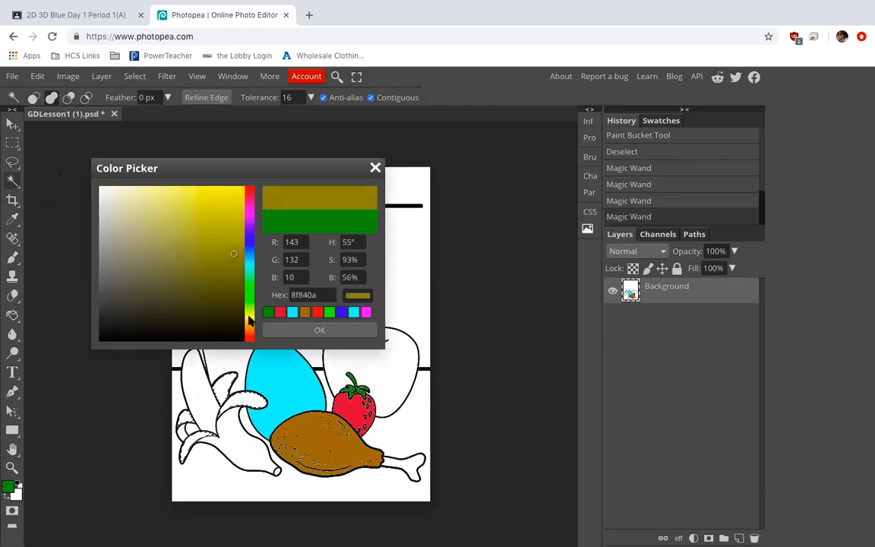
pyautogui.moveTo(156, 197); pyautogui.dragTo(141, 191)
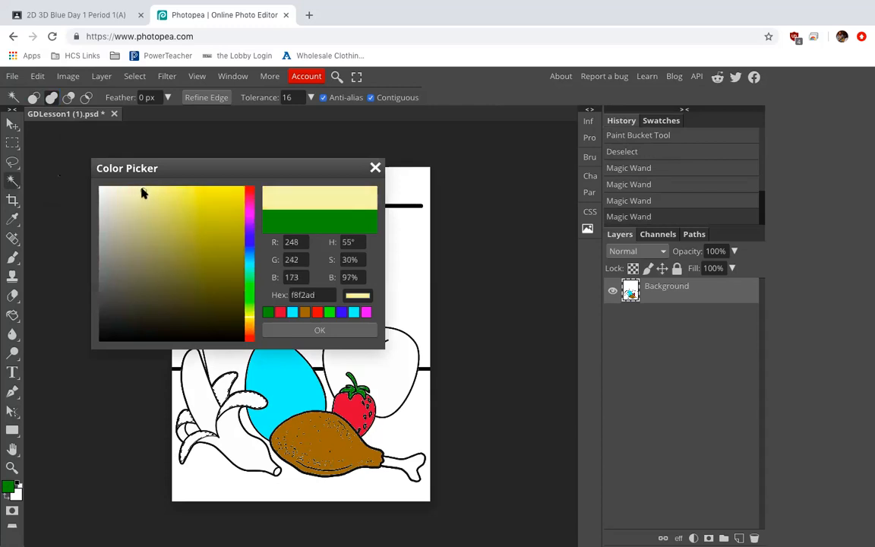
pyautogui.click(311, 329)
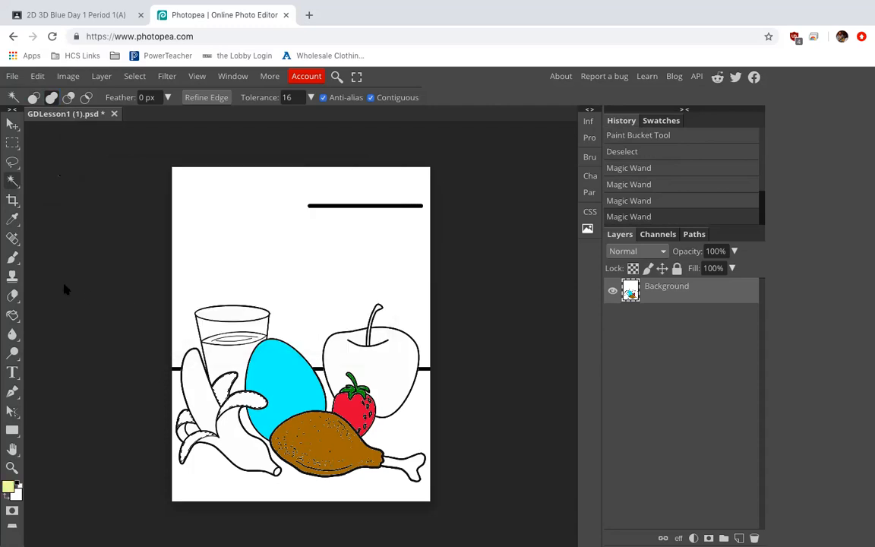
# Fill the four selected banana peel flaps with the pale yellow foreground colour using the Paint Bucket Tool, and clear the selection.
pyautogui.click(13, 314)
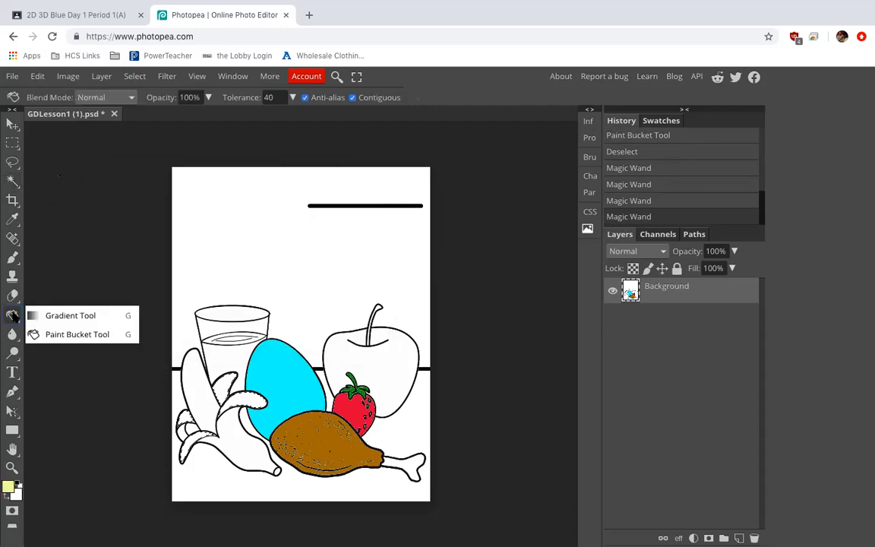
pyautogui.click(223, 387)
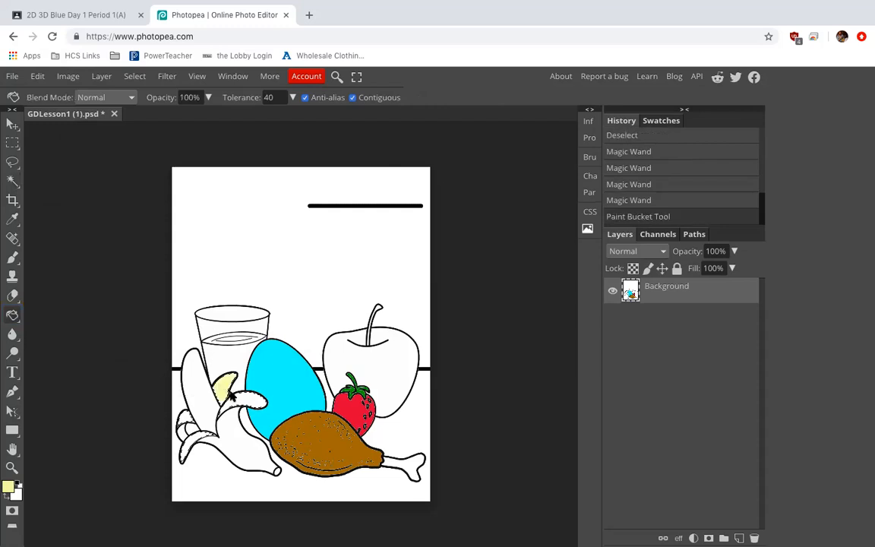
pyautogui.click(254, 402)
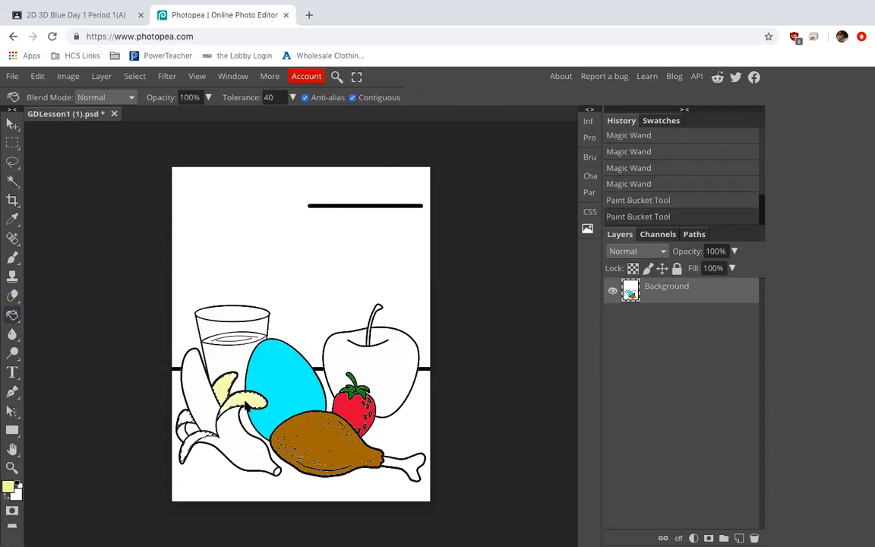
pyautogui.click(184, 419)
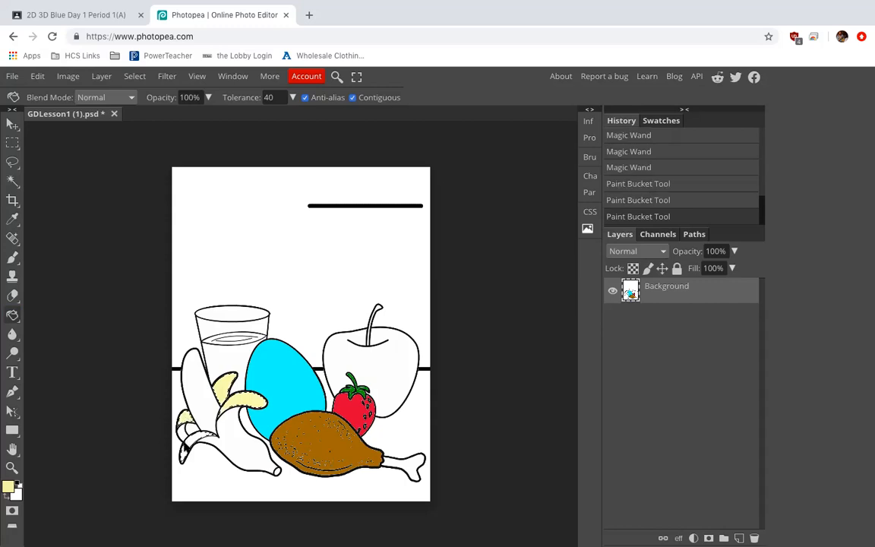
pyautogui.click(184, 449)
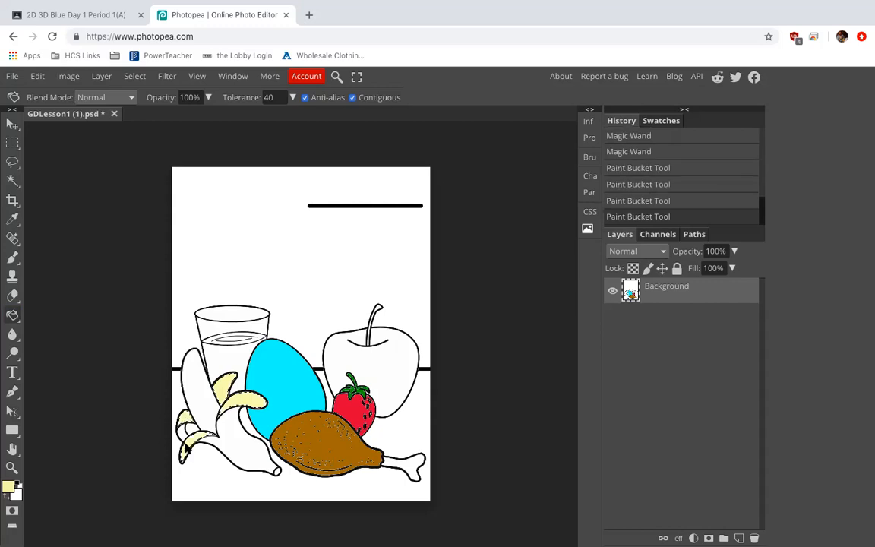
pyautogui.click(315, 302)
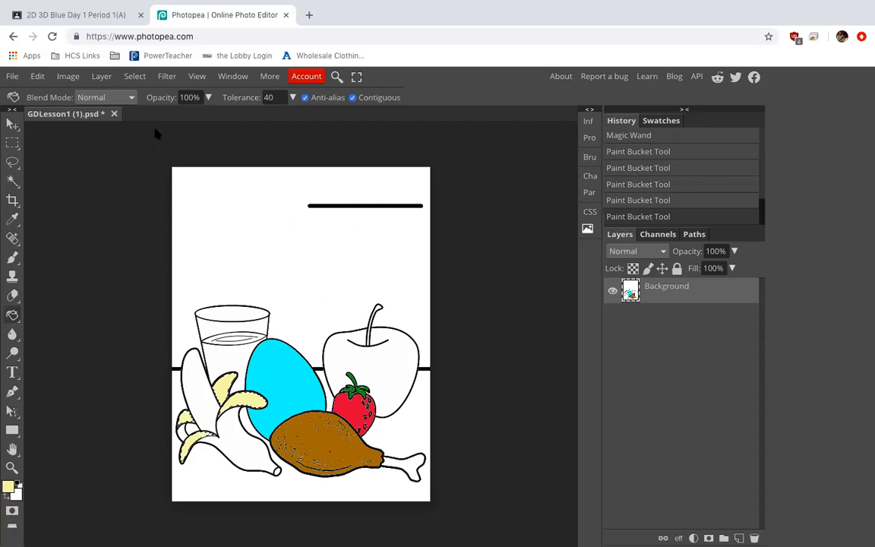
pyautogui.click(135, 77)
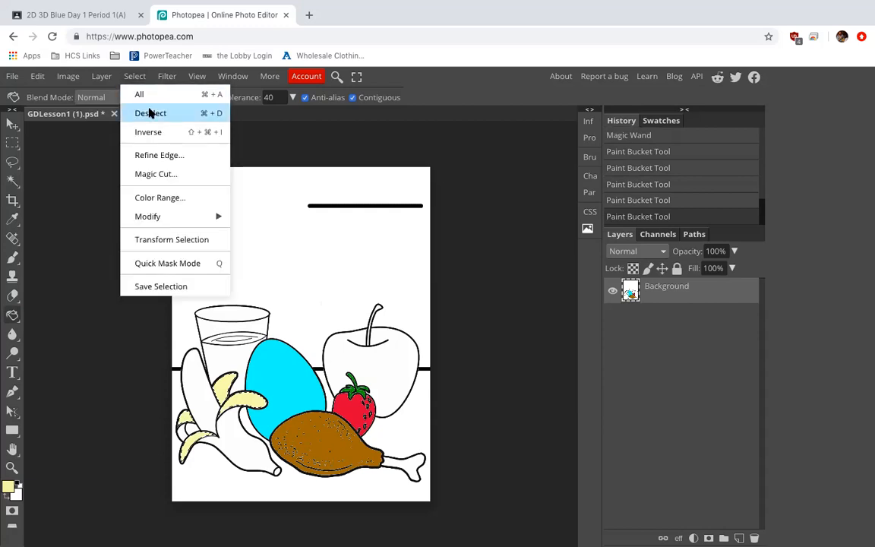
pyautogui.click(150, 113)
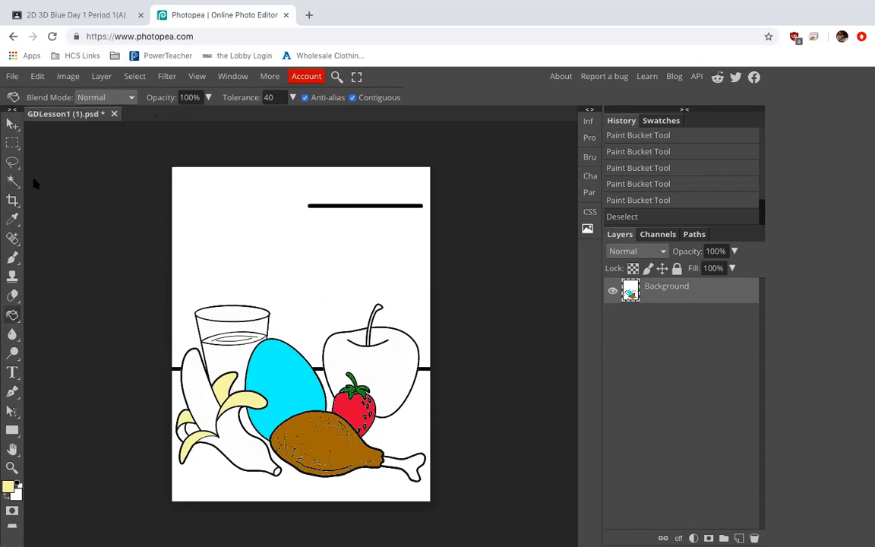
# Select the banana's outer peel, its stem tip and the small outer peel piece beside the flaps with the Magic Wand in Unite mode.
pyautogui.click(11, 183)
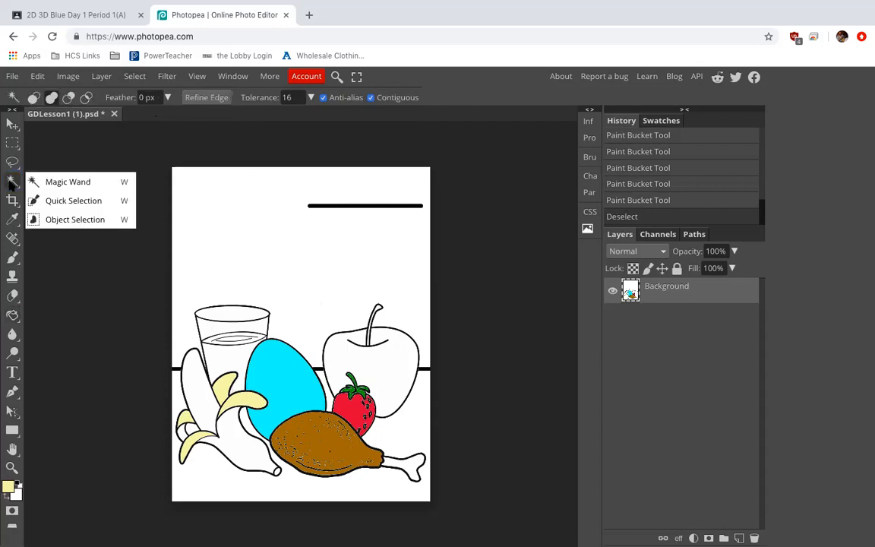
pyautogui.click(52, 98)
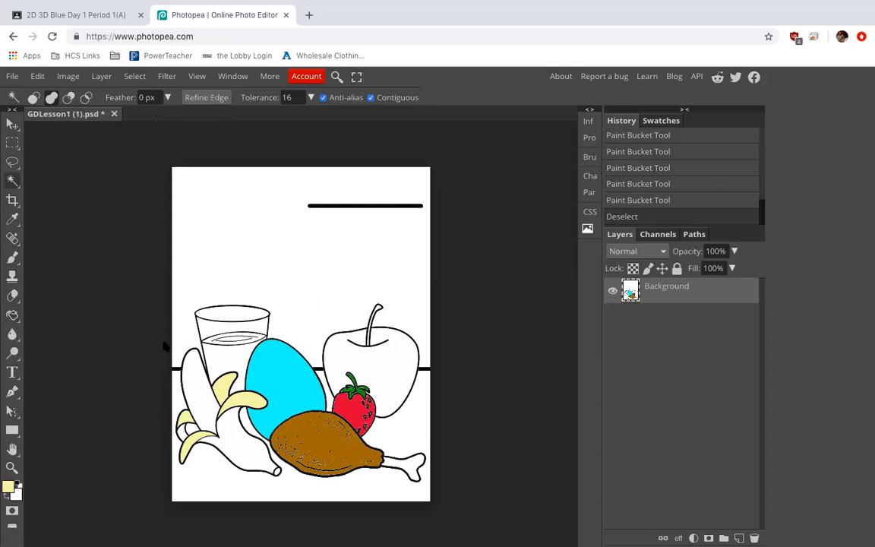
pyautogui.click(240, 439)
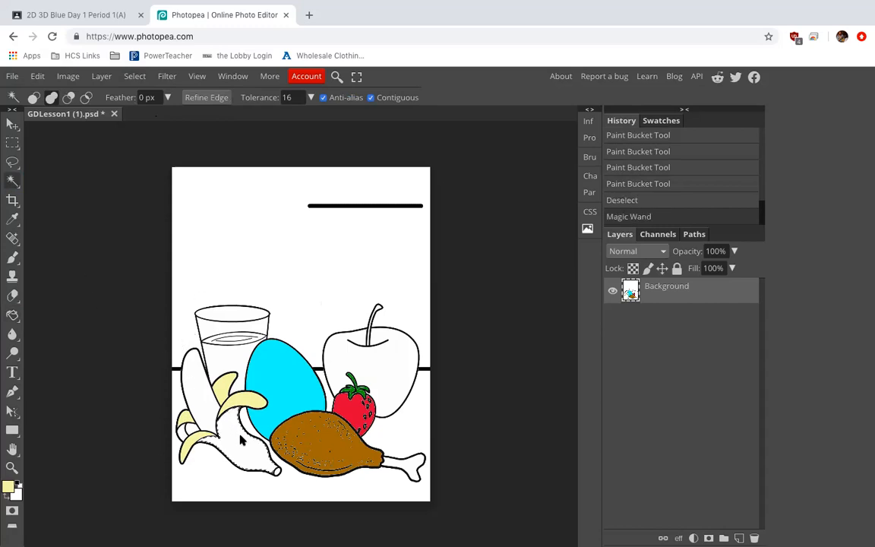
pyautogui.click(277, 474)
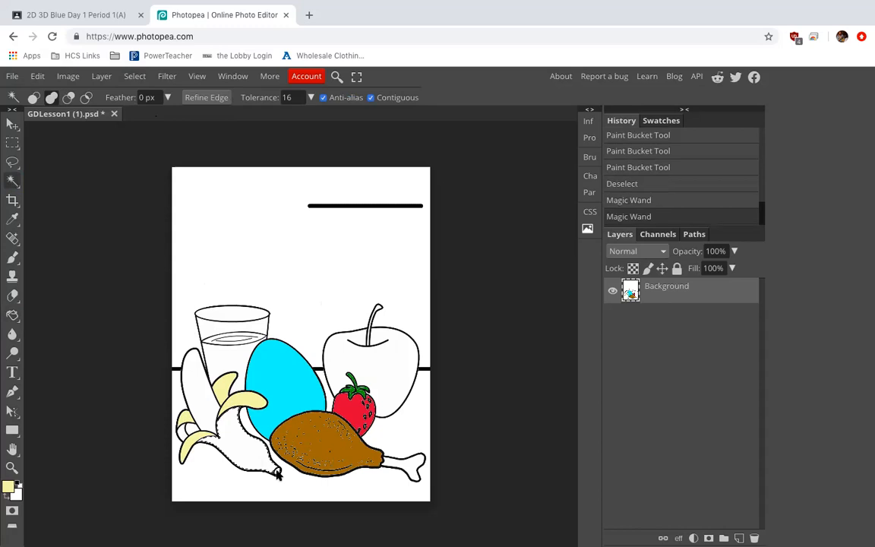
pyautogui.click(182, 433)
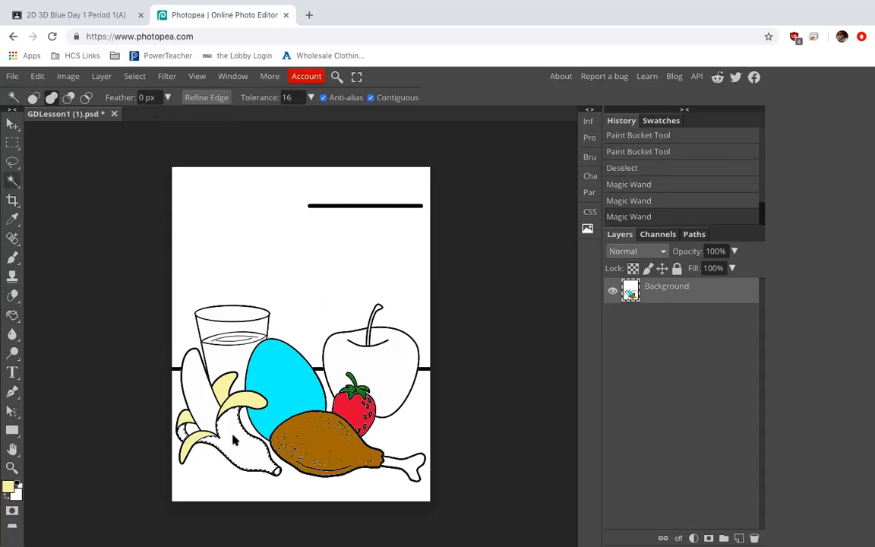
# Set the foreground colour to deep golden yellow, hex ffc300.
pyautogui.click(9, 487)
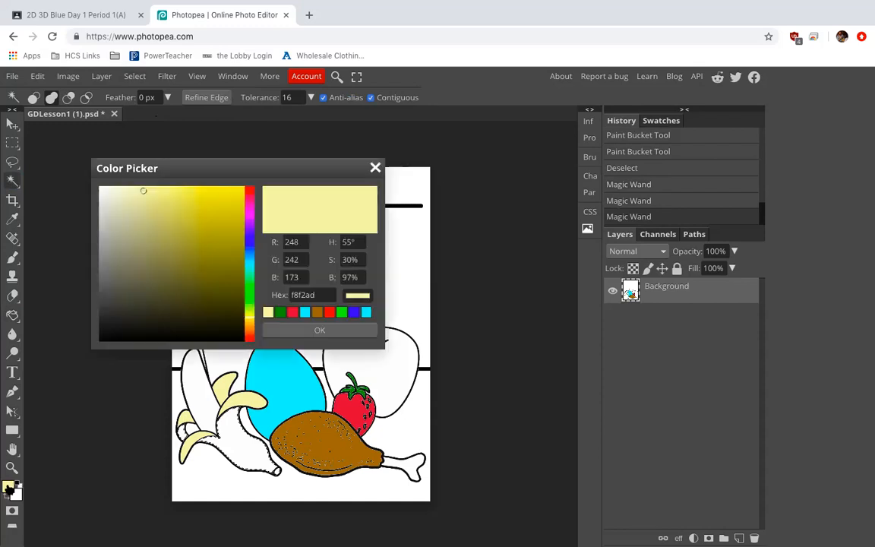
pyautogui.click(245, 188)
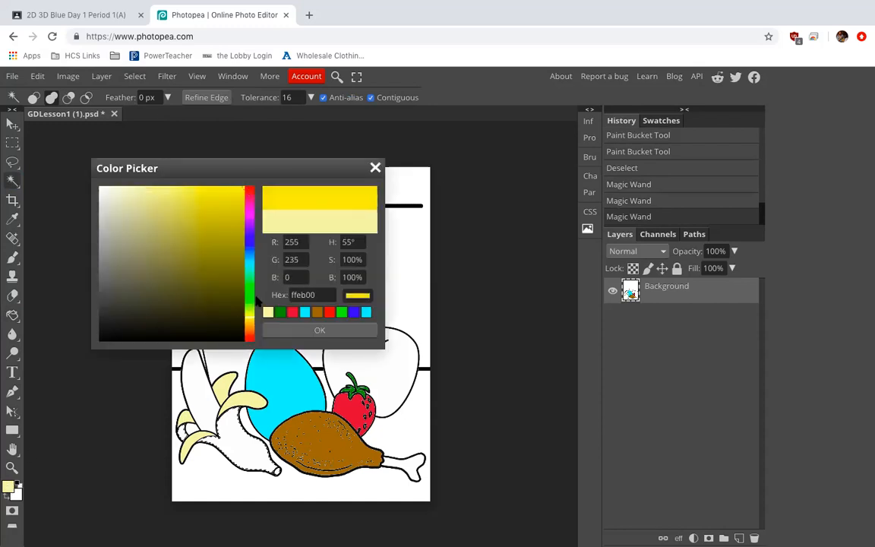
pyautogui.click(250, 325)
pyautogui.click(250, 322)
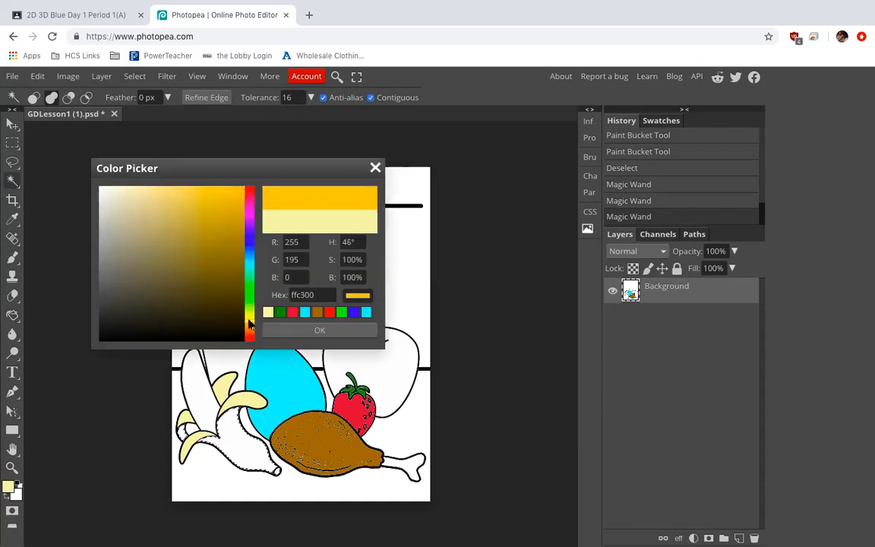
pyautogui.click(297, 331)
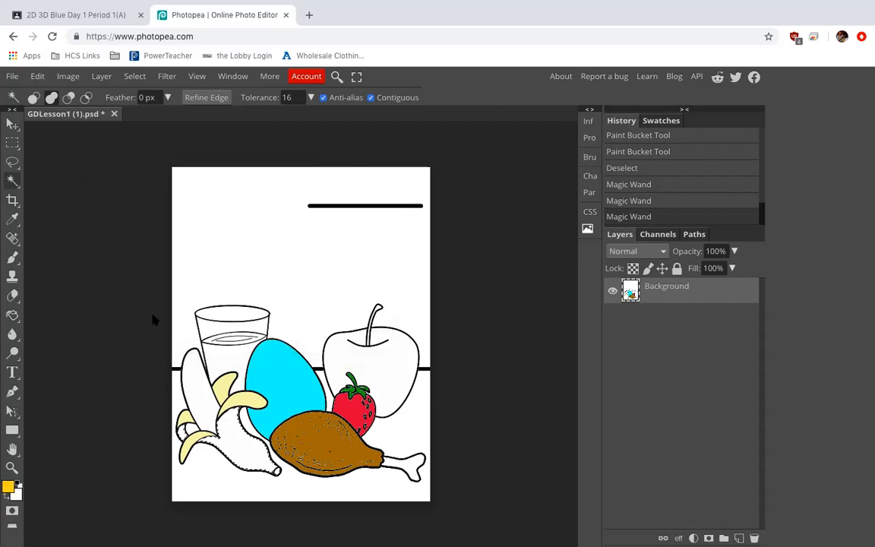
# Fill the three selected outer peel areas of the banana with golden yellow using the Paint Bucket Tool, and clear the selection.
pyautogui.click(12, 318)
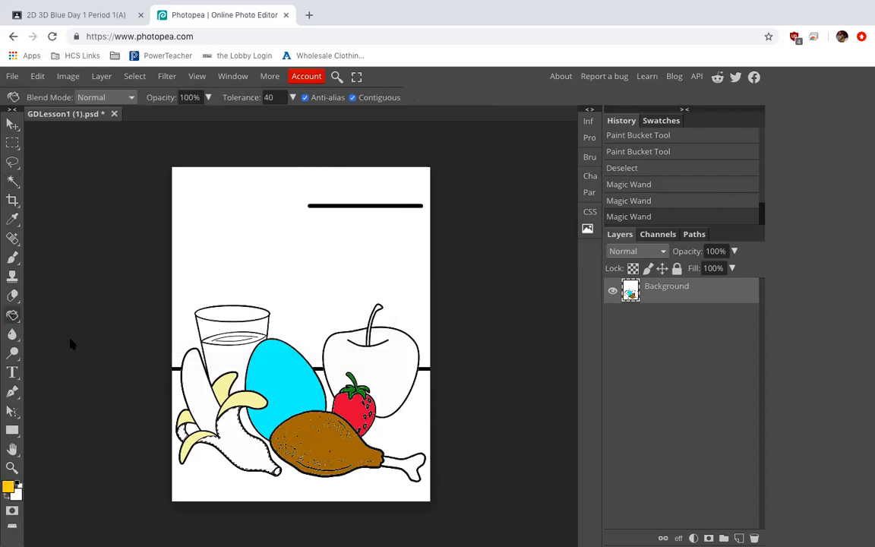
pyautogui.click(181, 431)
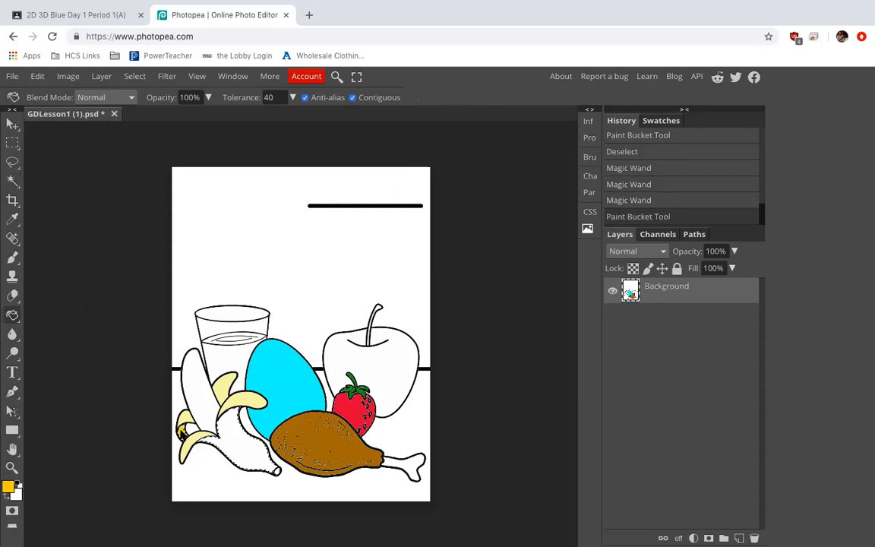
pyautogui.click(240, 447)
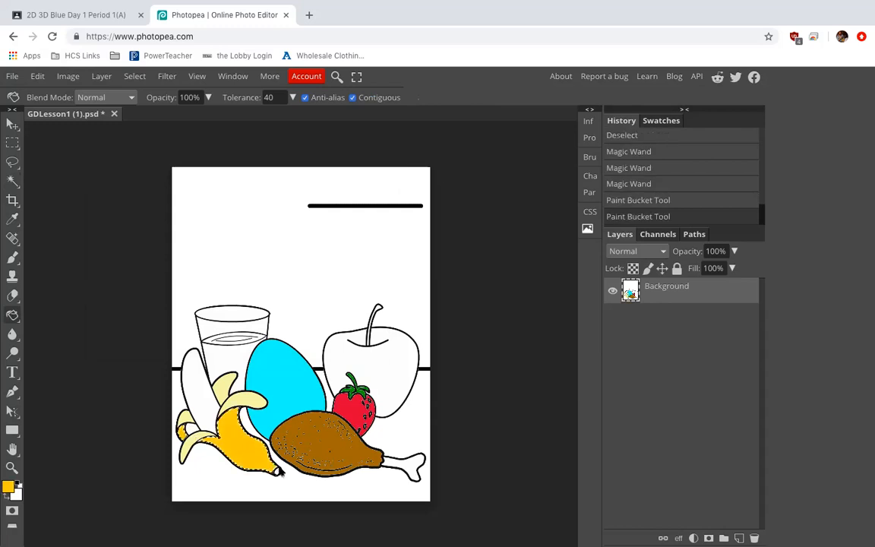
pyautogui.click(277, 471)
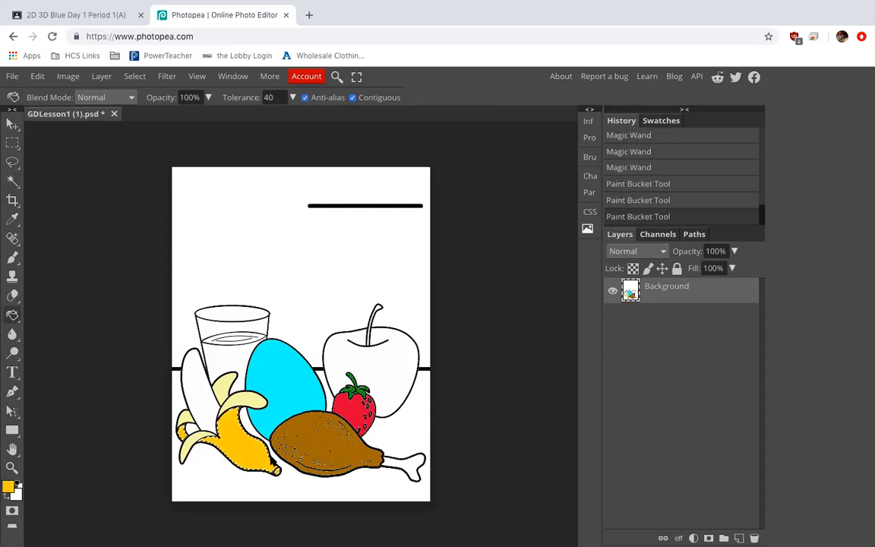
pyautogui.click(134, 76)
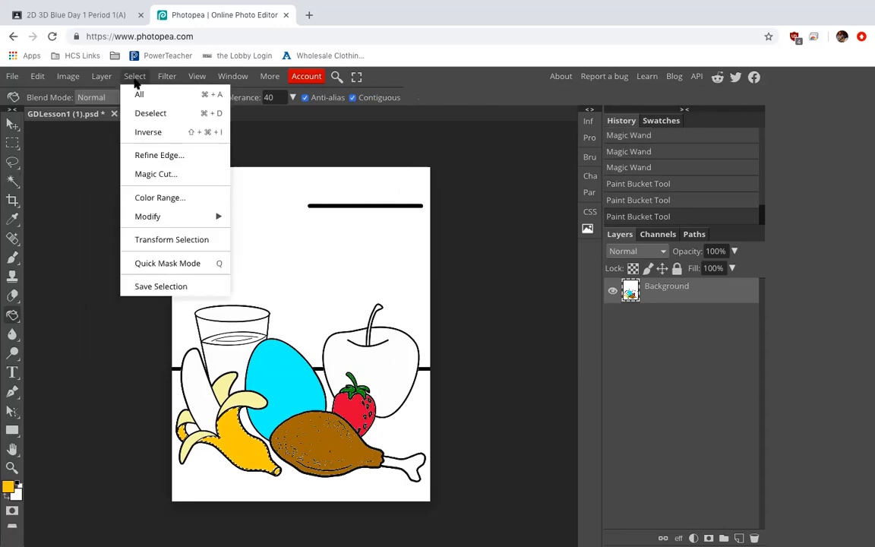
pyautogui.click(151, 113)
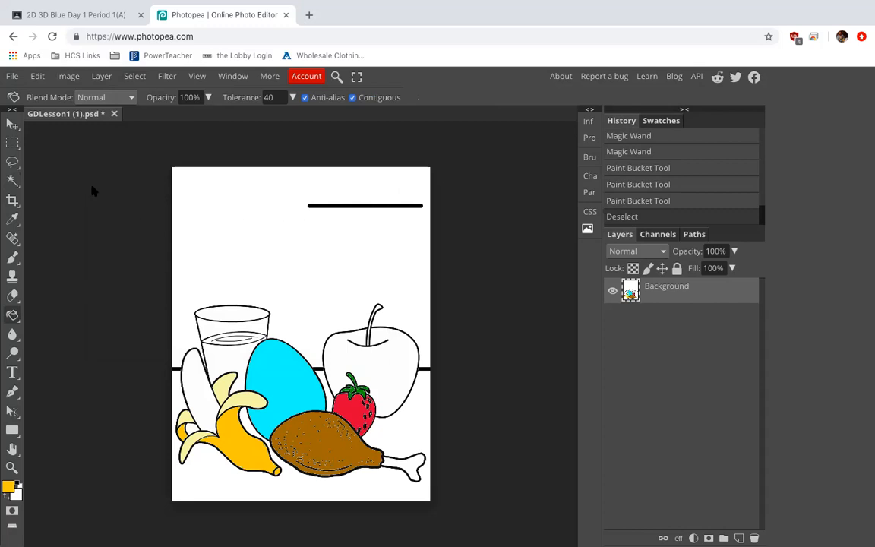
# Select the white tabletop, including the small gaps beside the banana peel and between the egg and apple, with the Magic Wand.
pyautogui.click(12, 180)
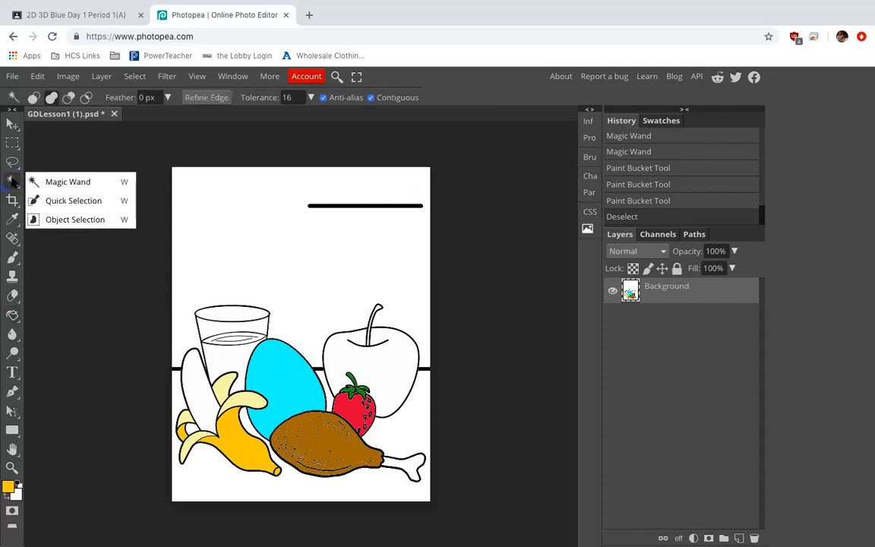
pyautogui.click(175, 384)
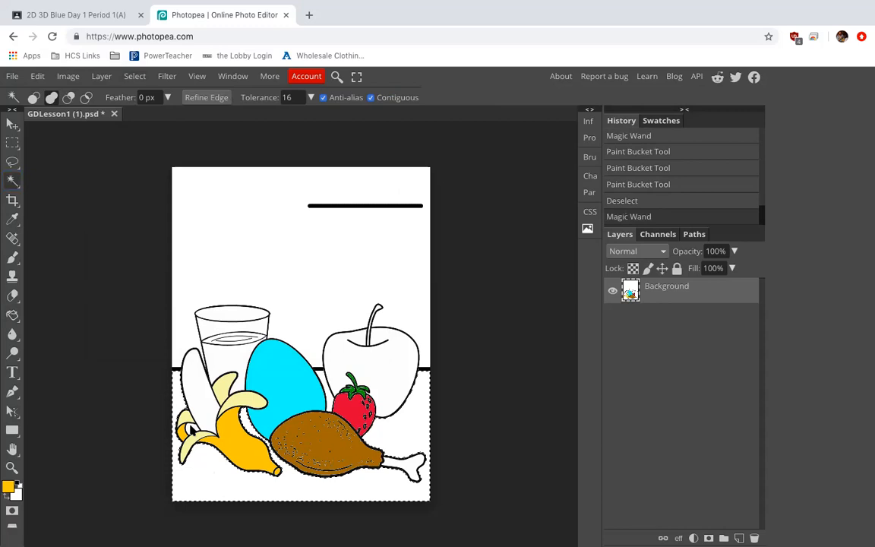
pyautogui.click(191, 430)
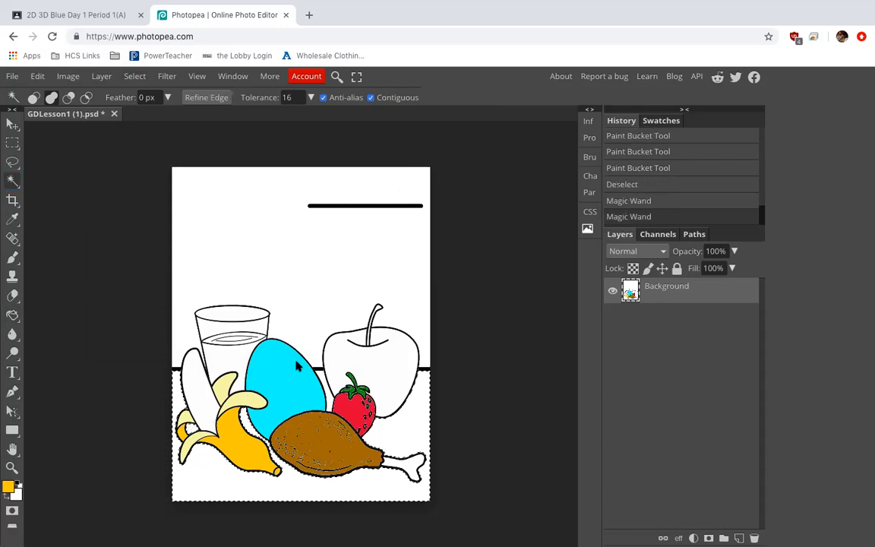
pyautogui.click(321, 379)
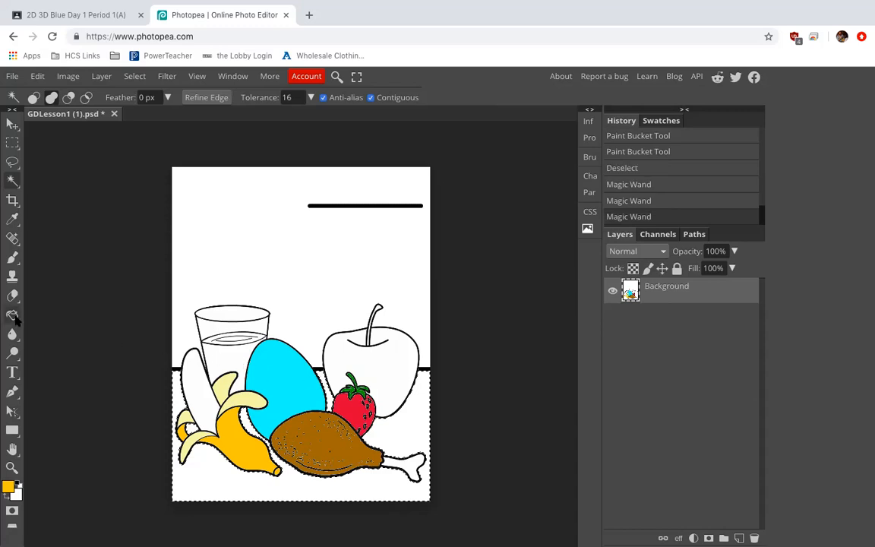
# Set the foreground colour to orange, hex f38702.
pyautogui.click(8, 487)
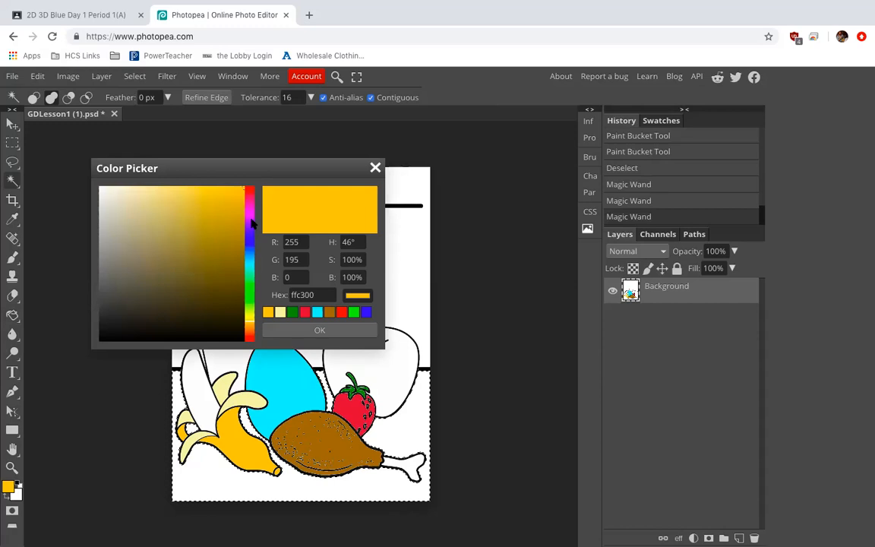
pyautogui.click(249, 328)
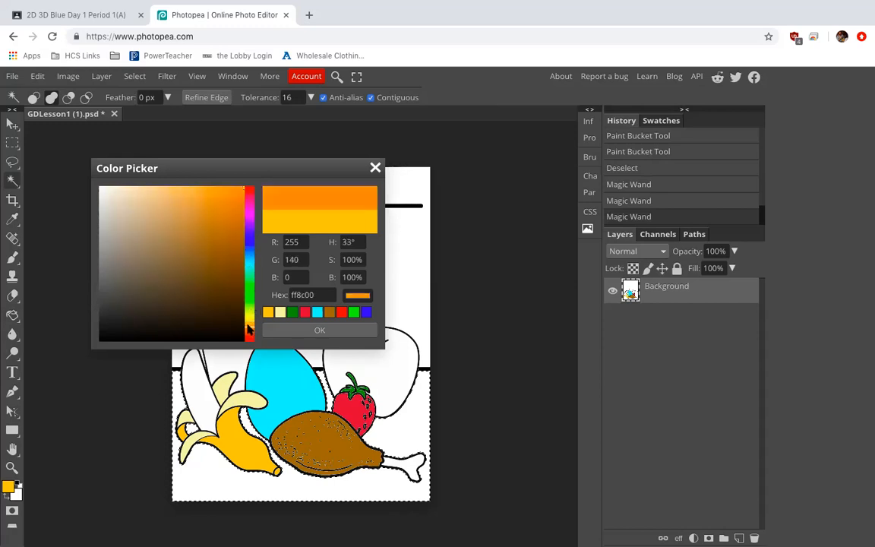
pyautogui.moveTo(242, 192)
pyautogui.mouseDown()
pyautogui.moveTo(241, 203)
pyautogui.moveTo(243, 192)
pyautogui.mouseUp()
pyautogui.click(316, 330)
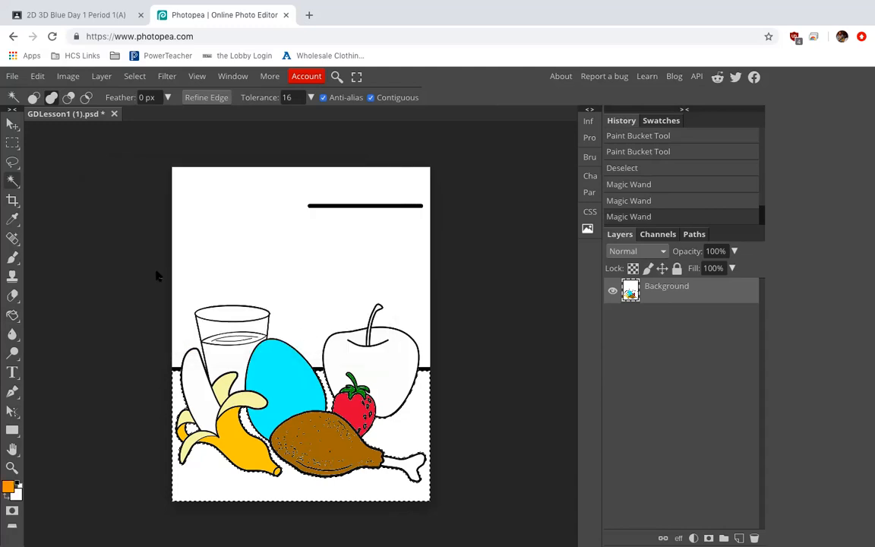
# Fill the three selected tabletop areas with the orange foreground colour using the Paint Bucket Tool, and clear the selection.
pyautogui.click(12, 316)
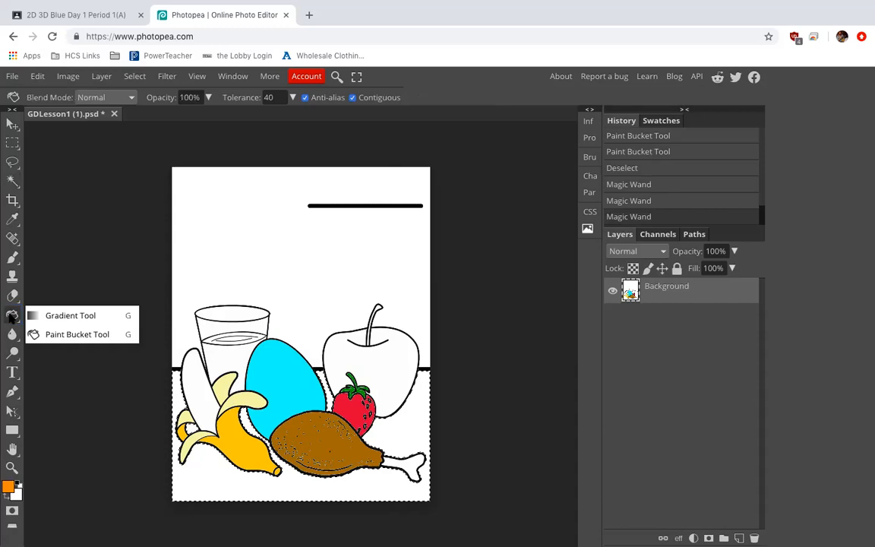
pyautogui.click(179, 401)
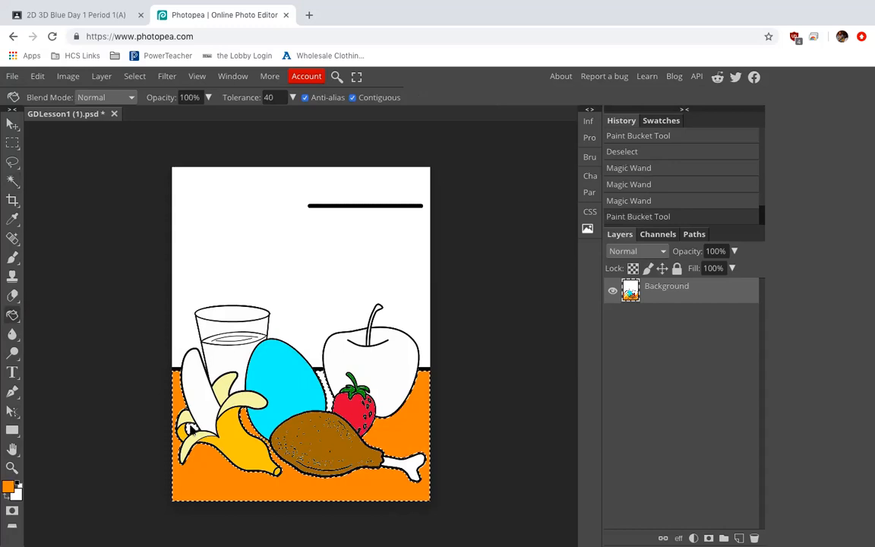
pyautogui.click(192, 430)
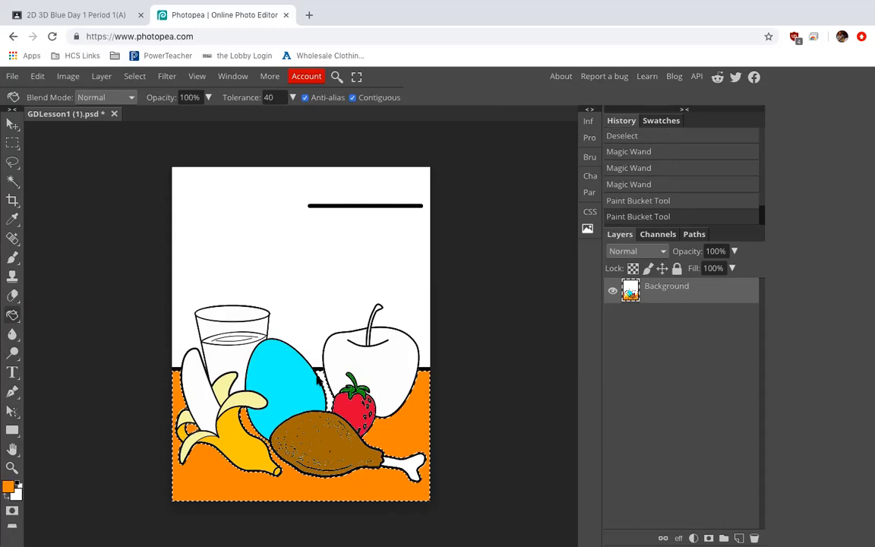
pyautogui.click(317, 377)
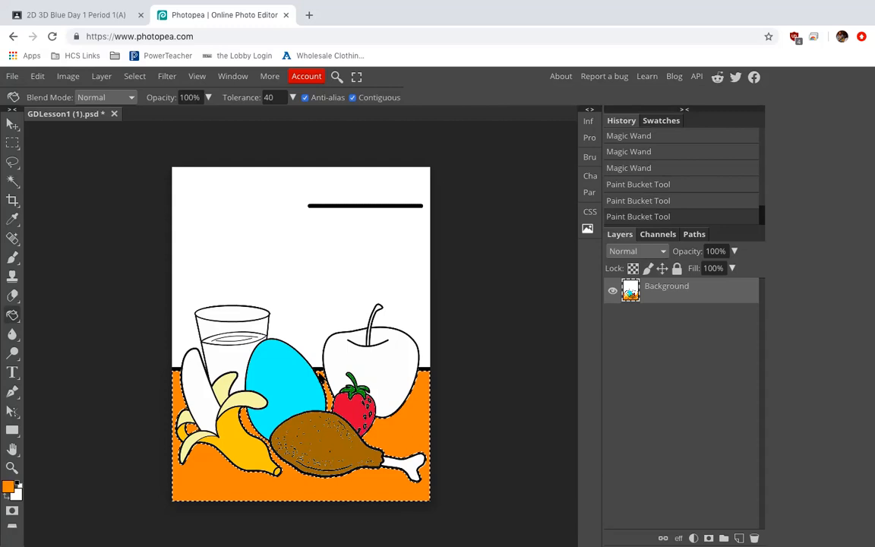
pyautogui.click(134, 78)
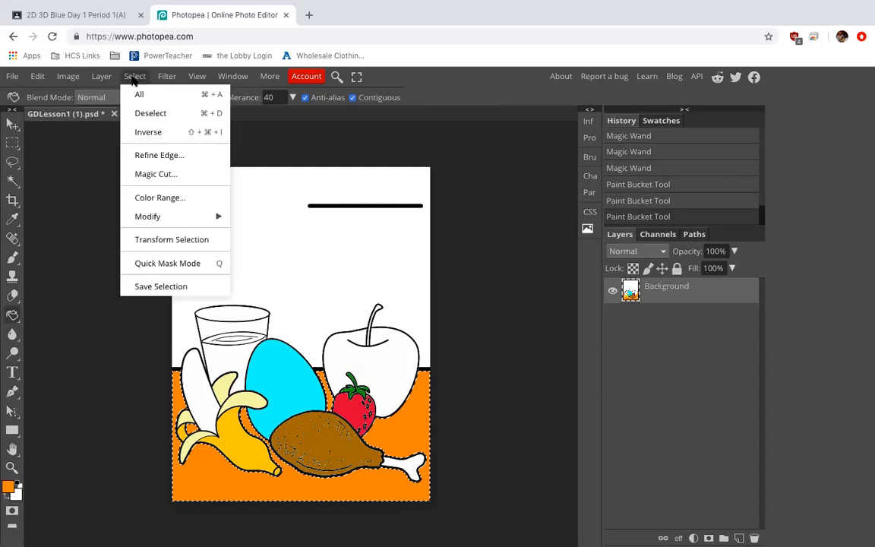
pyautogui.click(168, 116)
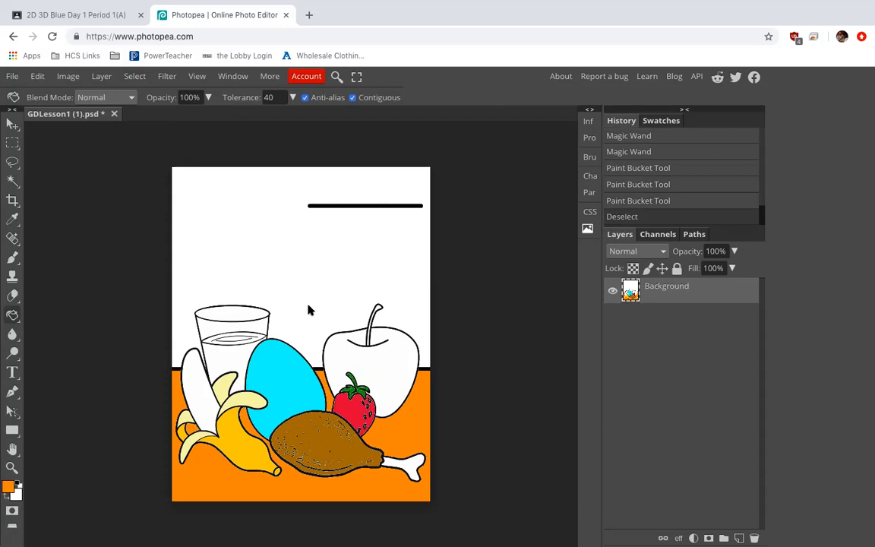
# Select the liquid's top surface in the glass with the Magic Wand and set the foreground colour to purple, hex 670ab3.
pyautogui.click(10, 180)
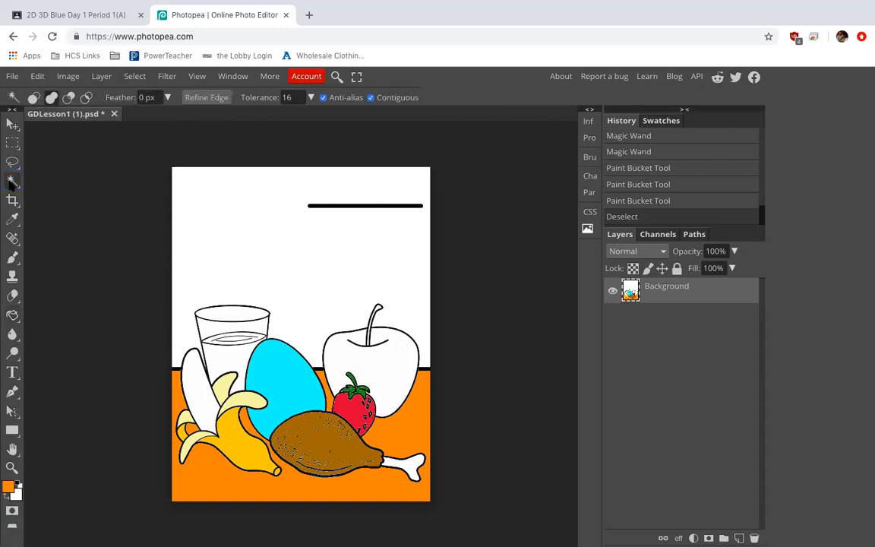
pyautogui.click(259, 338)
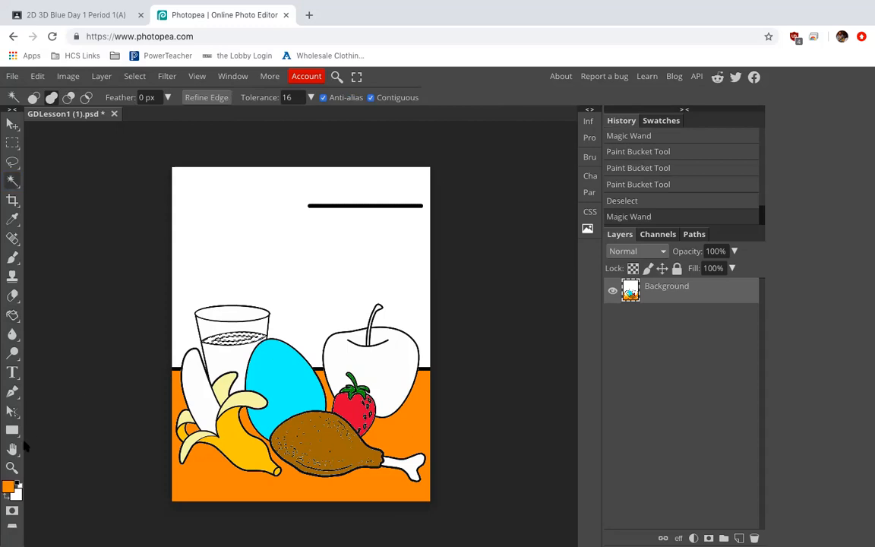
pyautogui.click(7, 485)
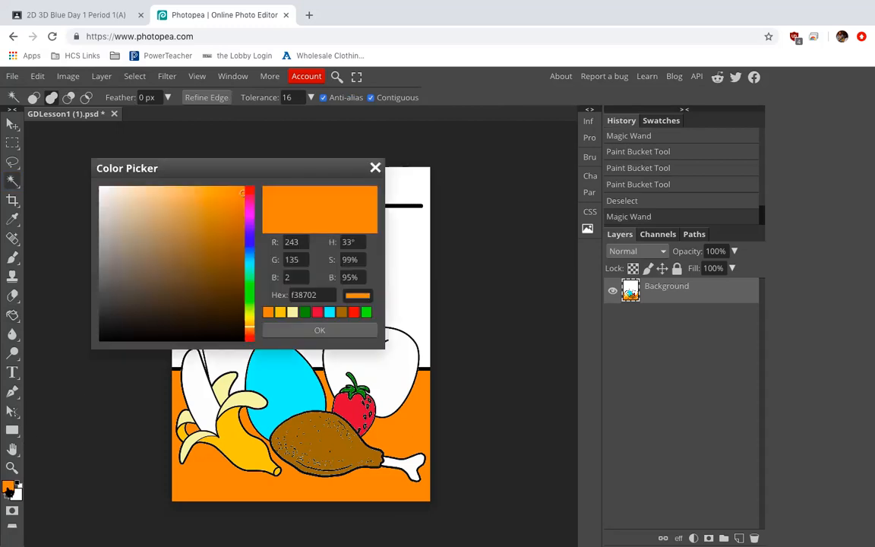
pyautogui.click(249, 223)
pyautogui.moveTo(240, 240); pyautogui.dragTo(236, 232)
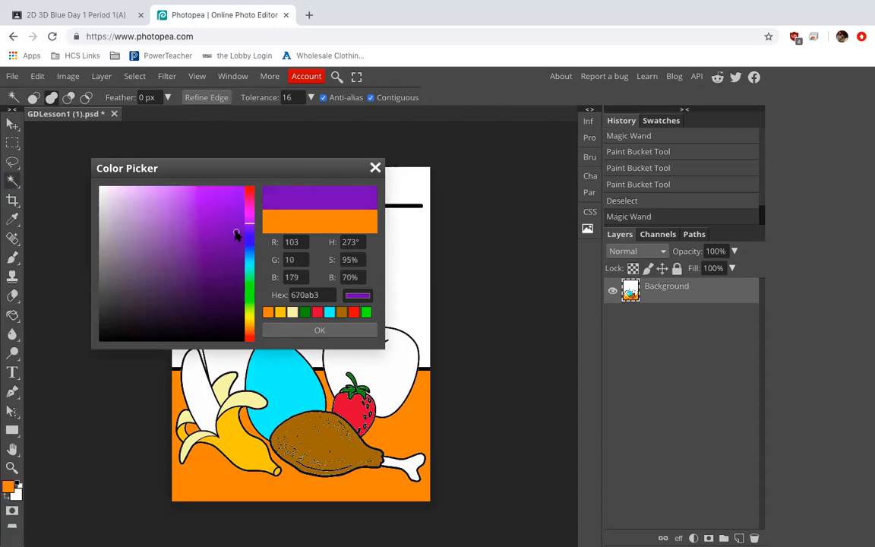
pyautogui.click(297, 331)
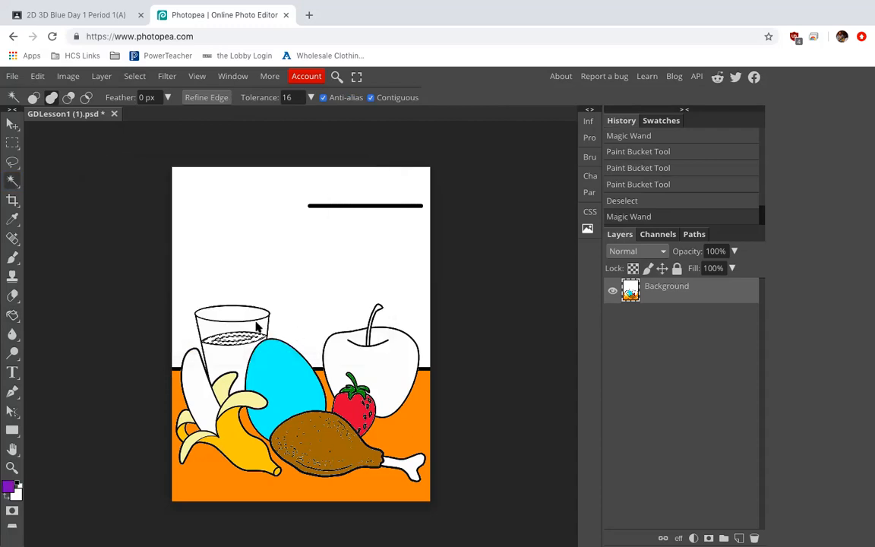
# Fill the liquid's selected top surface with purple using the Paint Bucket Tool, and clear the selection.
pyautogui.click(12, 316)
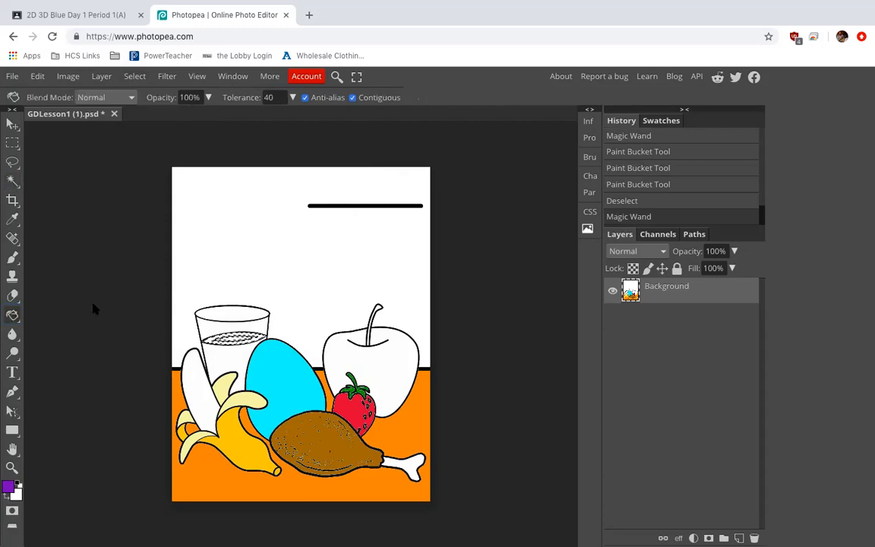
pyautogui.click(211, 344)
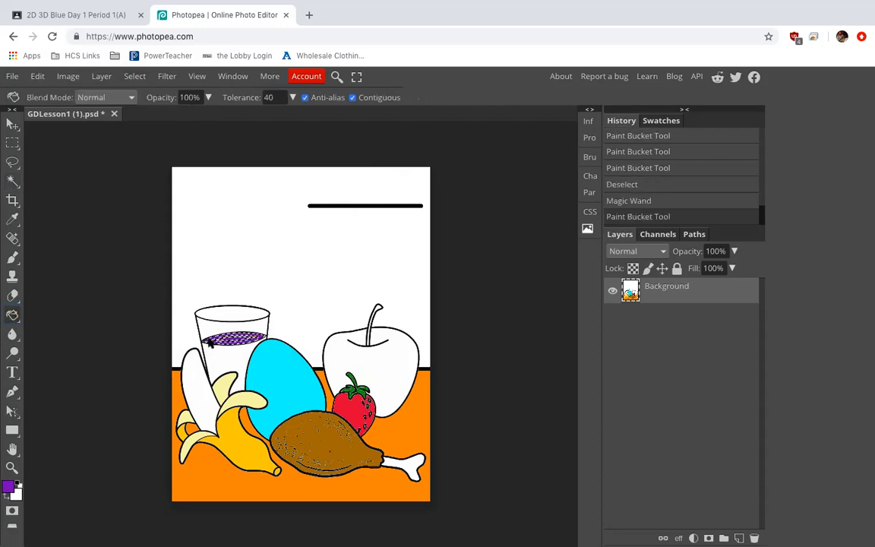
pyautogui.click(135, 78)
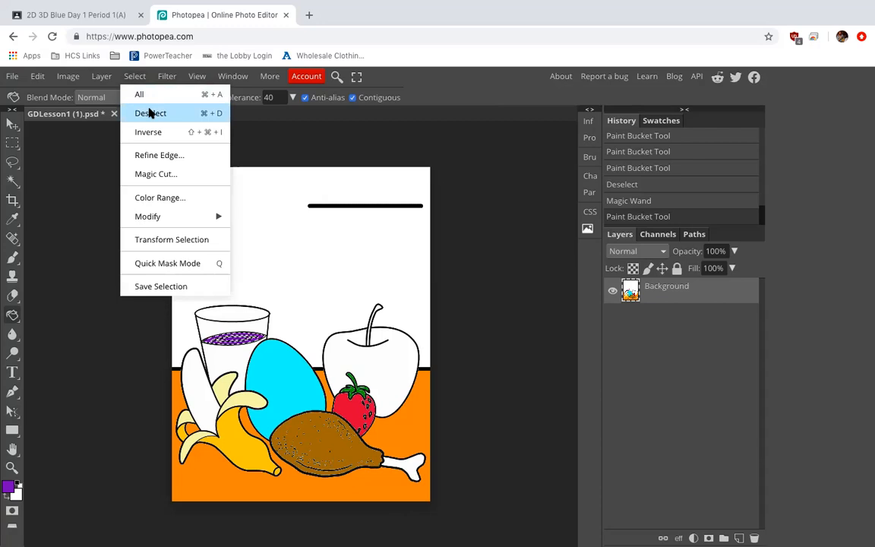
pyautogui.click(151, 113)
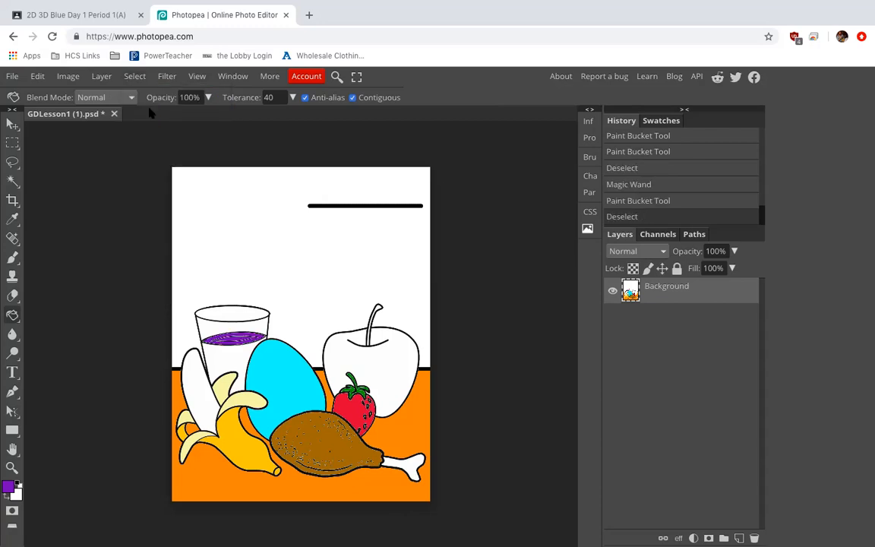
# Select the body of liquid in the glass with the Magic Wand and set the background colour to dark purple, hex 310356.
pyautogui.click(11, 183)
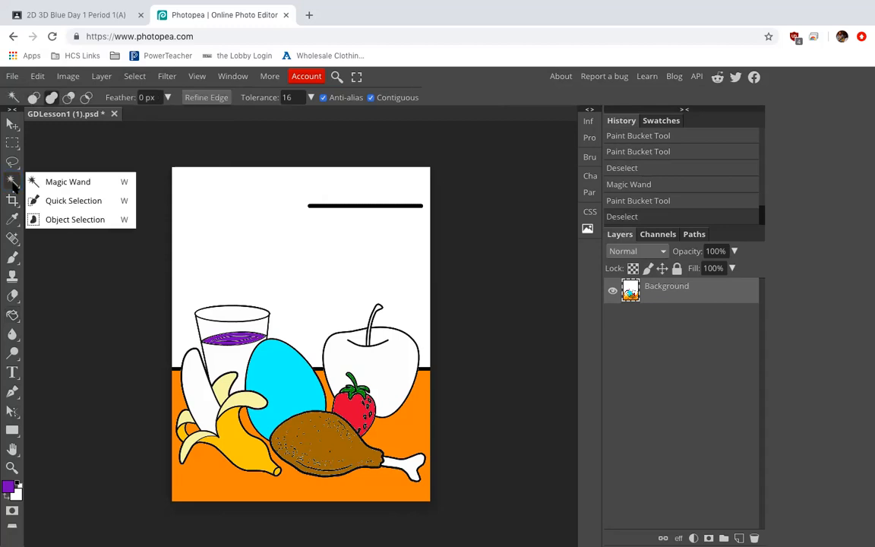
pyautogui.click(235, 361)
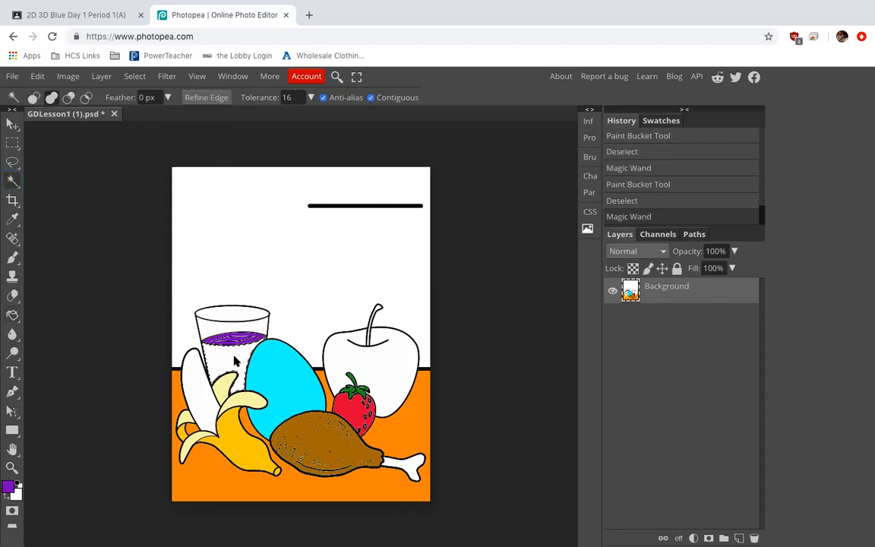
pyautogui.click(18, 494)
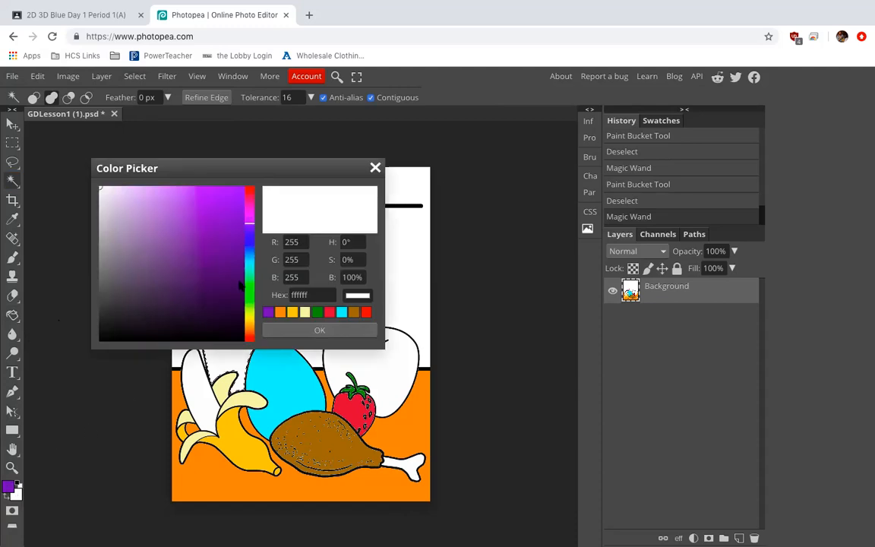
pyautogui.click(240, 283)
pyautogui.moveTo(240, 283); pyautogui.dragTo(238, 290)
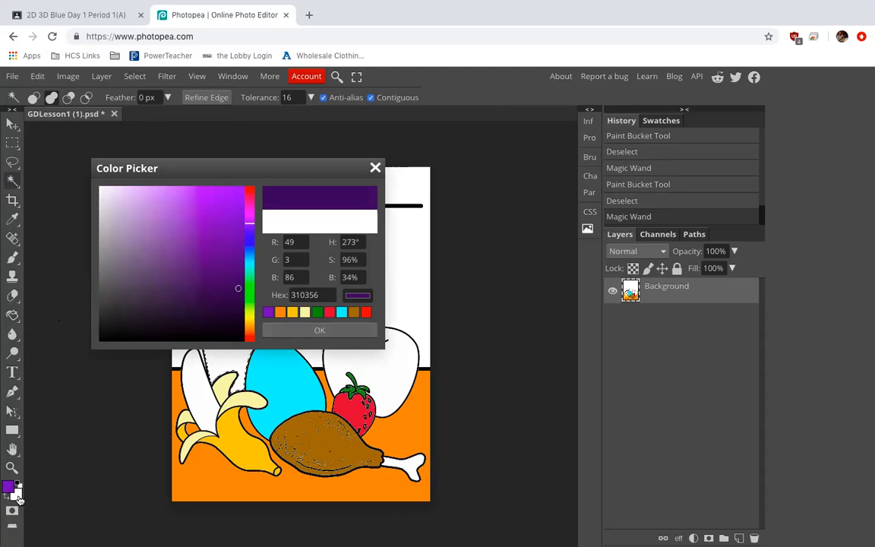
pyautogui.click(319, 329)
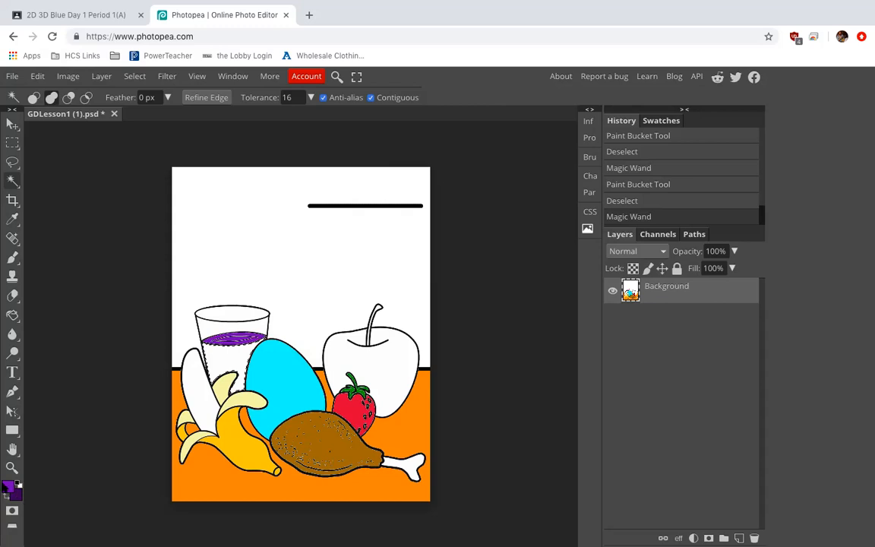
# Fill the selected liquid body with a linear gradient from purple at its surface to dark purple below, and clear the selection.
pyautogui.rightClick(19, 317)
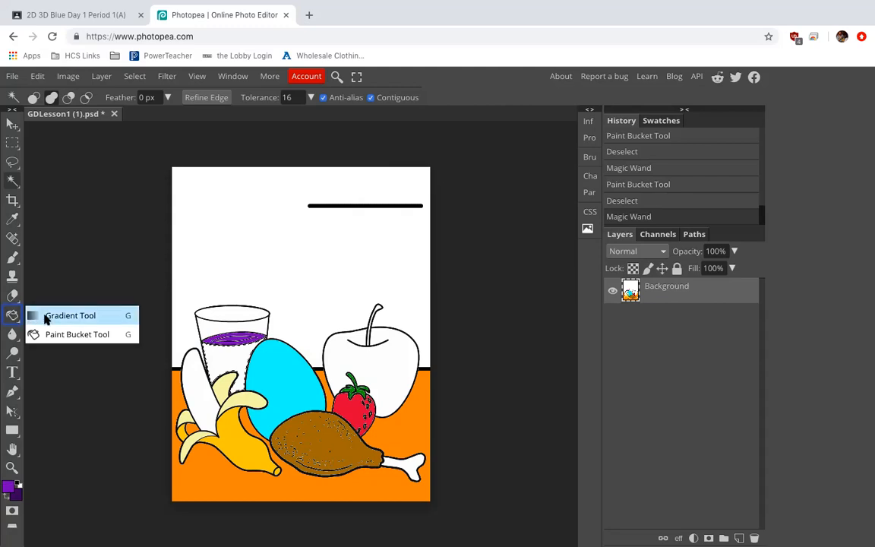
pyautogui.click(46, 316)
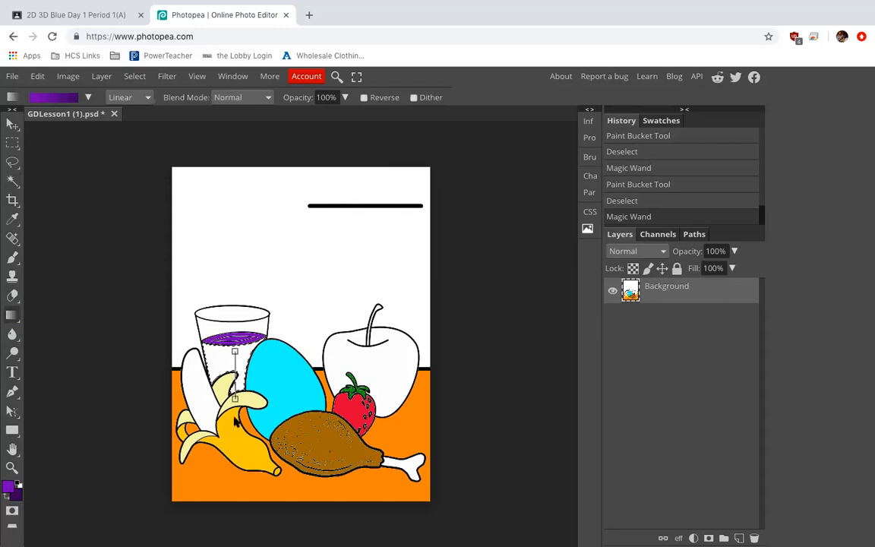
pyautogui.moveTo(213, 335)
pyautogui.mouseDown()
pyautogui.moveTo(214, 376)
pyautogui.moveTo(239, 371)
pyautogui.moveTo(230, 392)
pyautogui.moveTo(233, 366)
pyautogui.mouseUp()
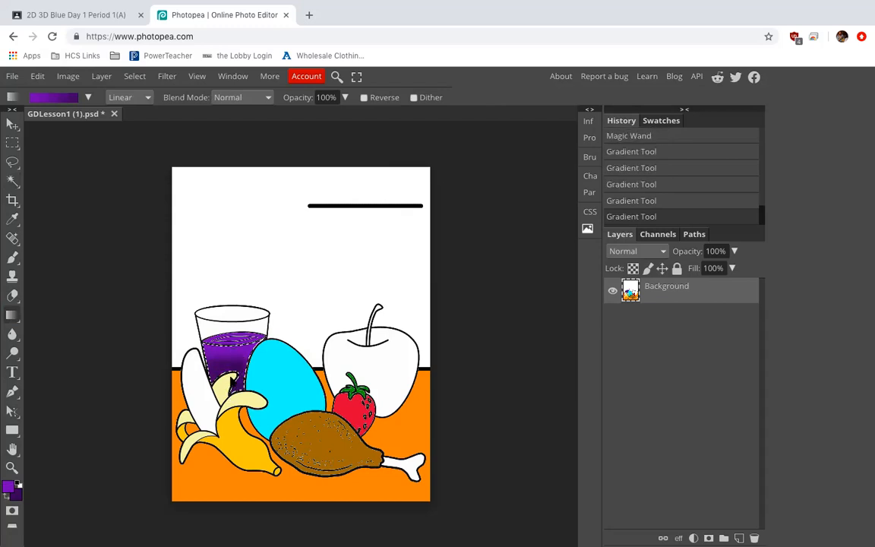
pyautogui.moveTo(234, 329)
pyautogui.mouseDown()
pyautogui.moveTo(236, 386)
pyautogui.moveTo(234, 376)
pyautogui.mouseUp()
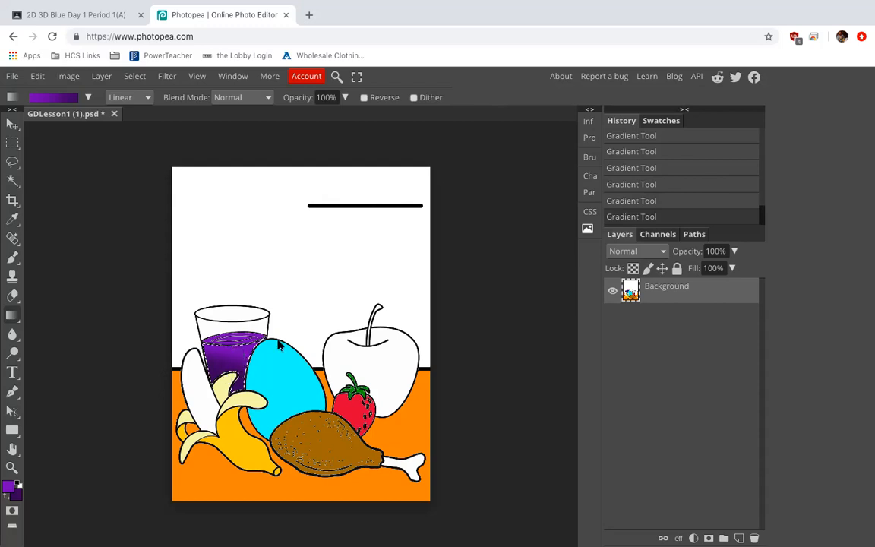
pyautogui.click(137, 77)
pyautogui.click(144, 114)
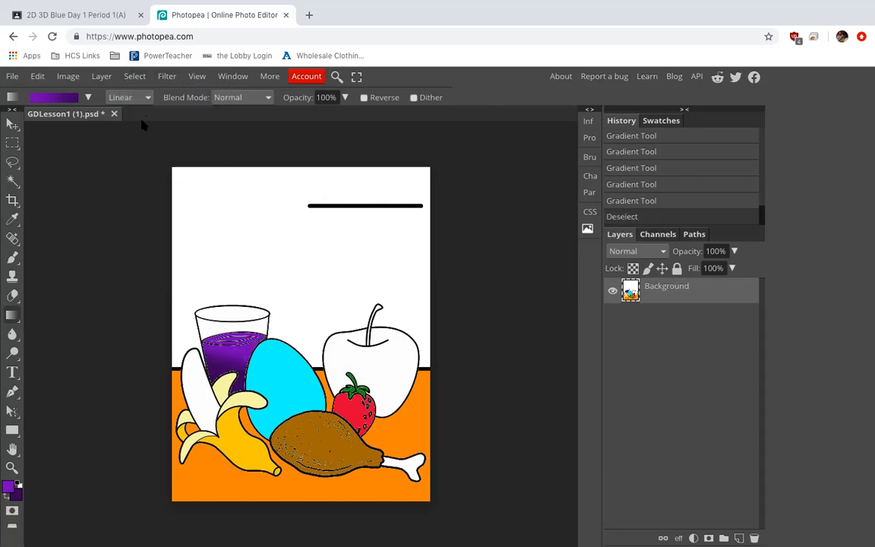
pyautogui.scroll(4, 243, 365)
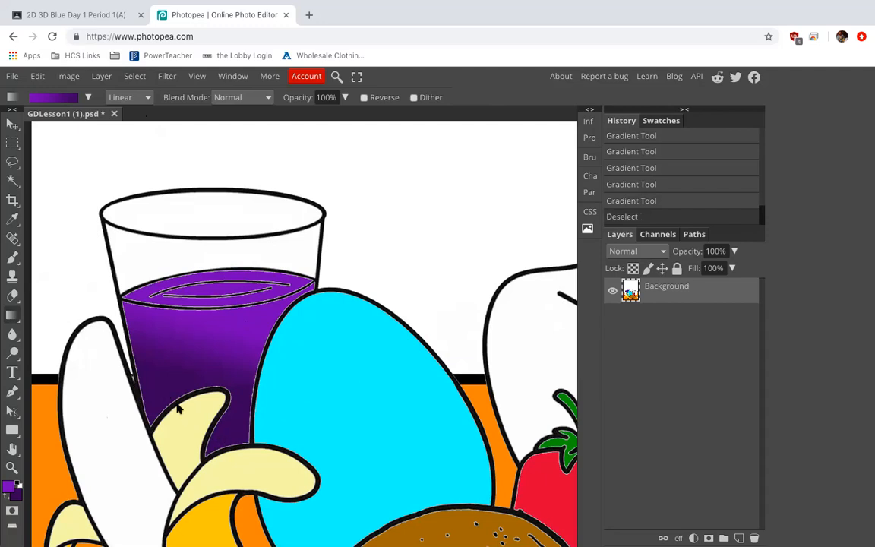
pyautogui.scroll(-4, 184, 357)
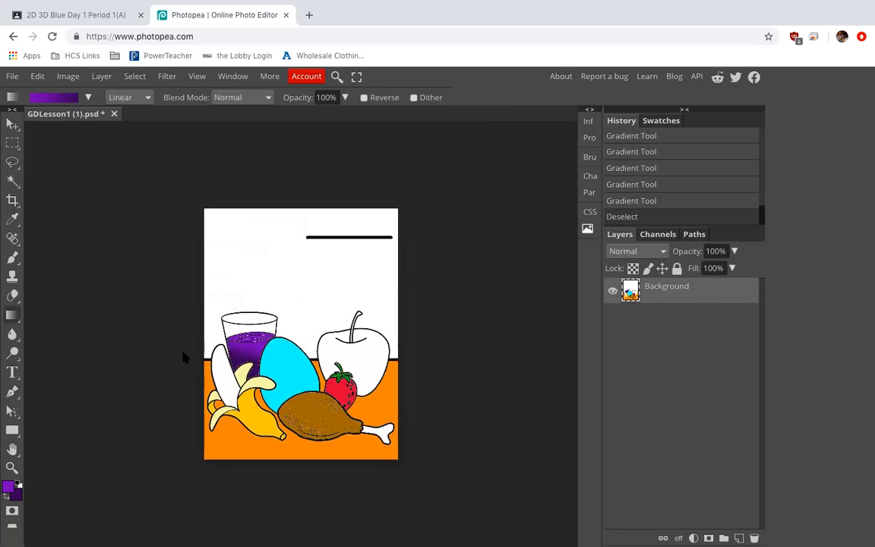
pyautogui.scroll(2, 184, 357)
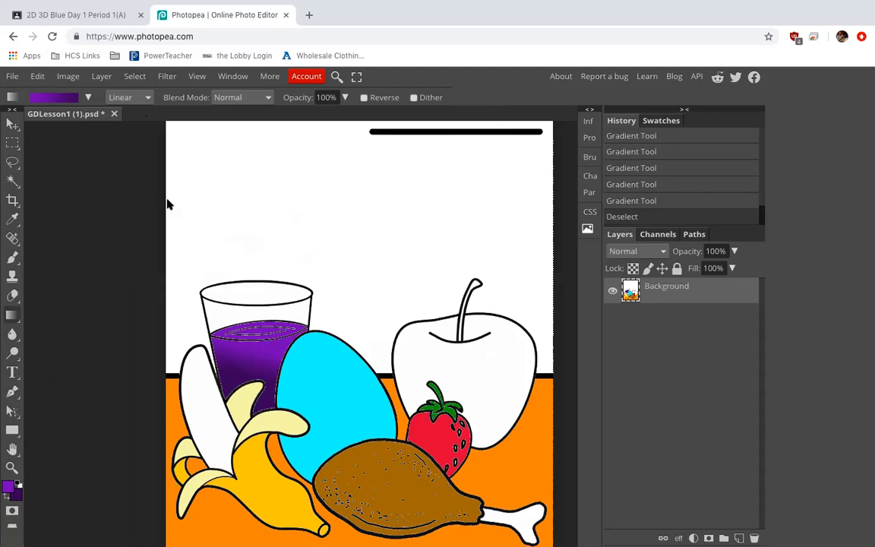
# Select the apple's body with the Magic Wand and set the foreground colour to a strong red.
pyautogui.click(11, 181)
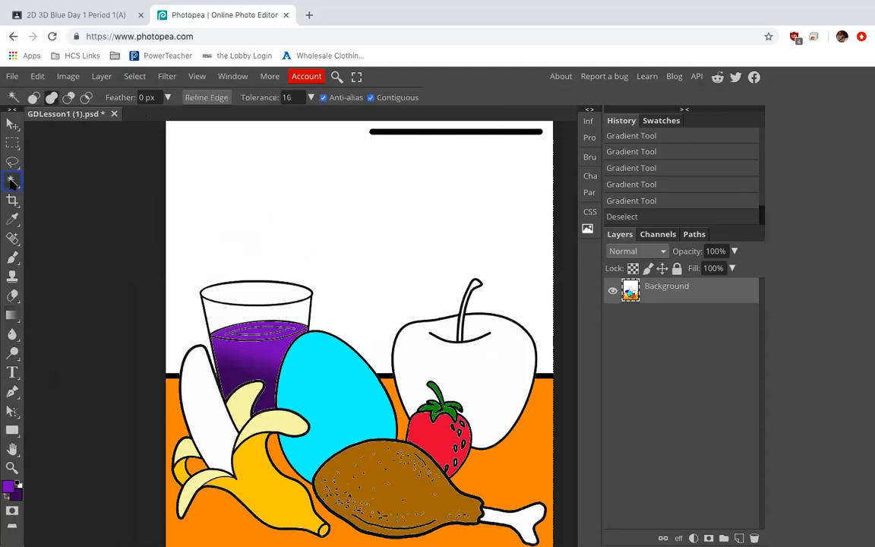
pyautogui.click(481, 368)
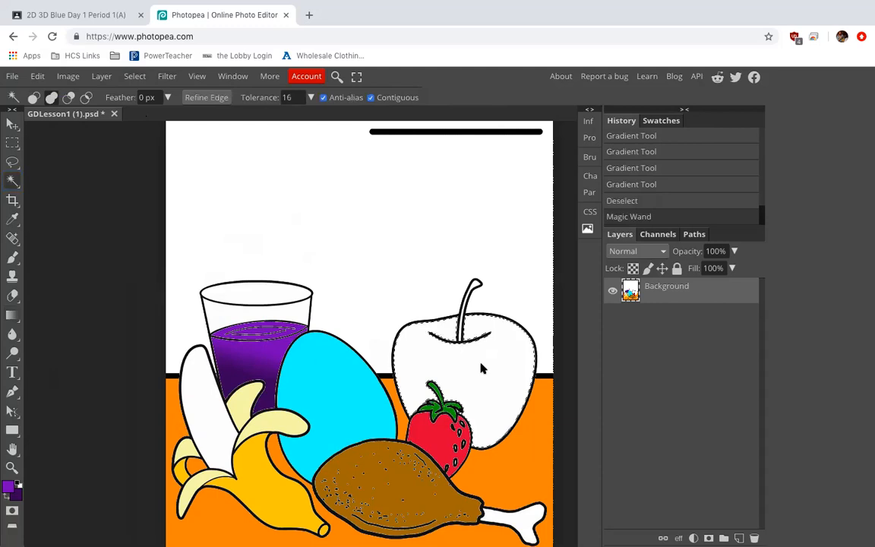
pyautogui.click(9, 488)
pyautogui.click(249, 187)
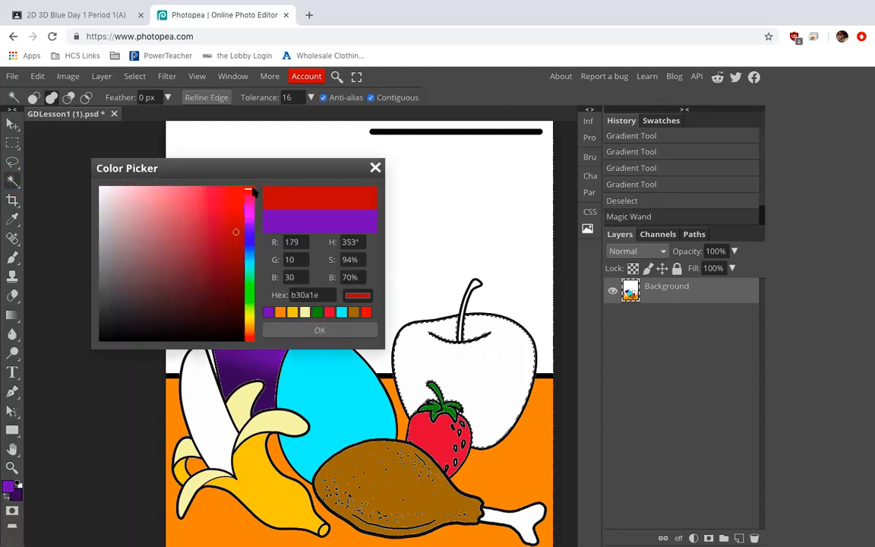
pyautogui.moveTo(240, 234); pyautogui.dragTo(238, 228)
pyautogui.click(319, 330)
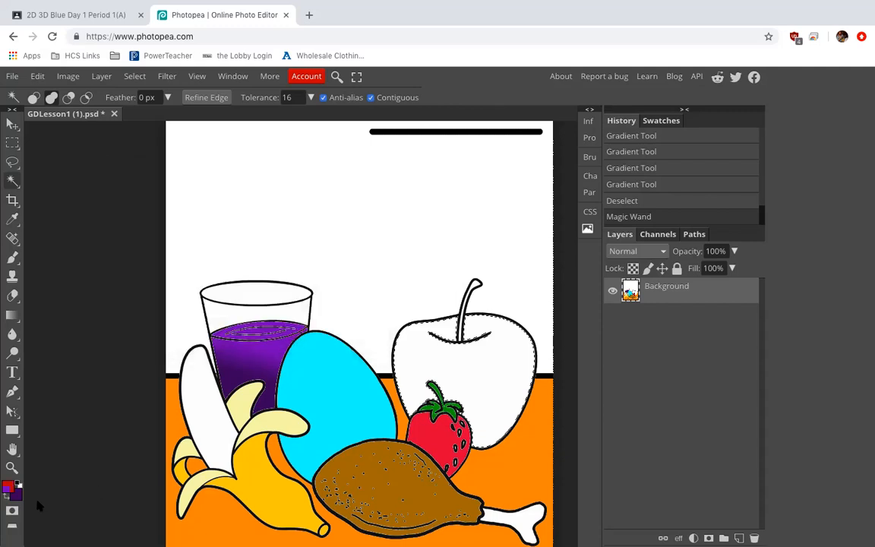
# Set the background colour to light red, hex f36666.
pyautogui.click(18, 498)
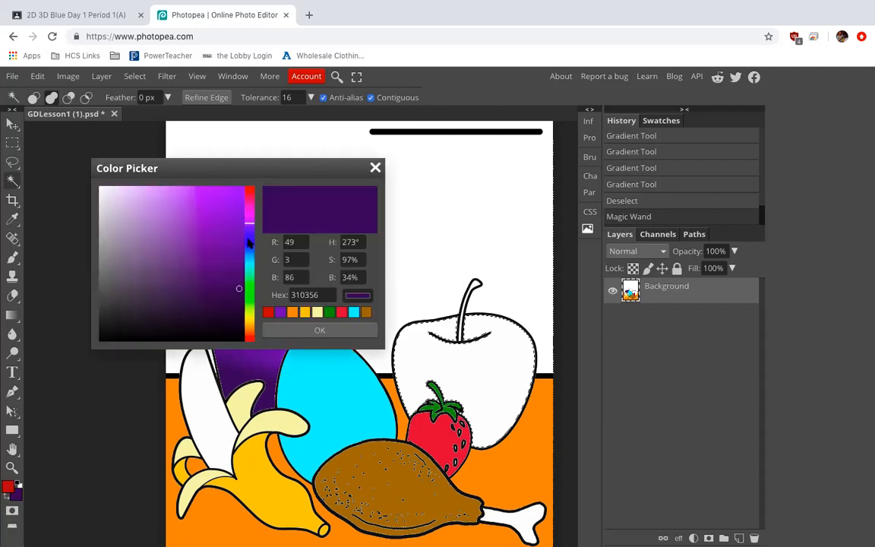
pyautogui.moveTo(251, 199)
pyautogui.mouseDown()
pyautogui.moveTo(251, 188)
pyautogui.moveTo(240, 201)
pyautogui.moveTo(172, 193)
pyautogui.moveTo(184, 193)
pyautogui.mouseUp()
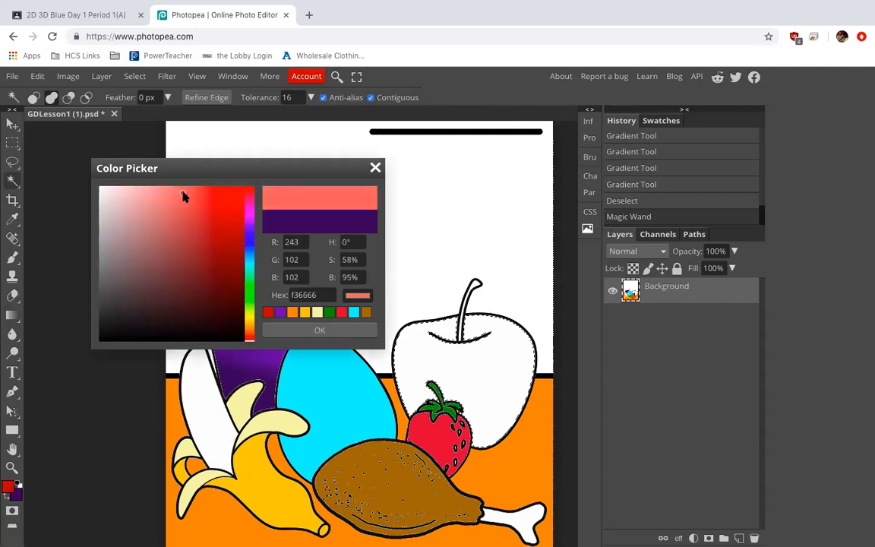
pyautogui.click(320, 331)
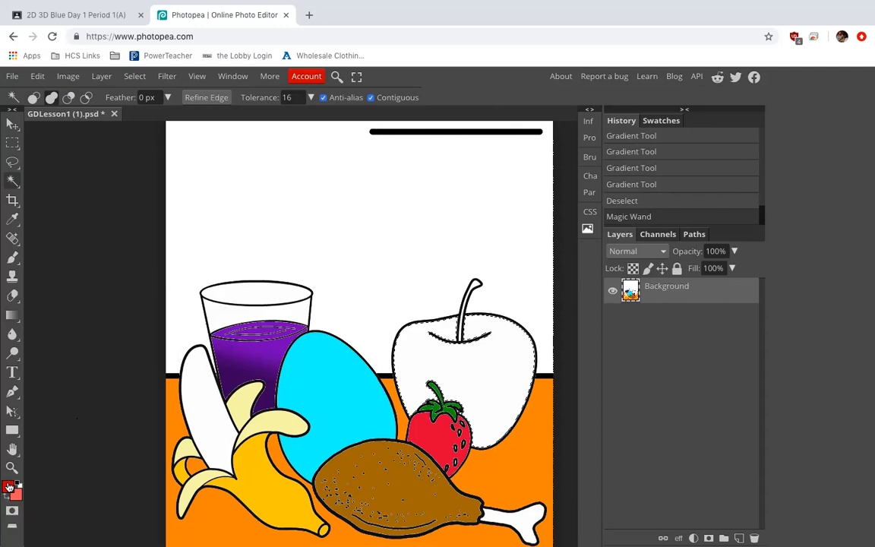
# Fill the selected apple with a linear gradient from strong red at its base to light red at its top, and clear the selection.
pyautogui.rightClick(12, 315)
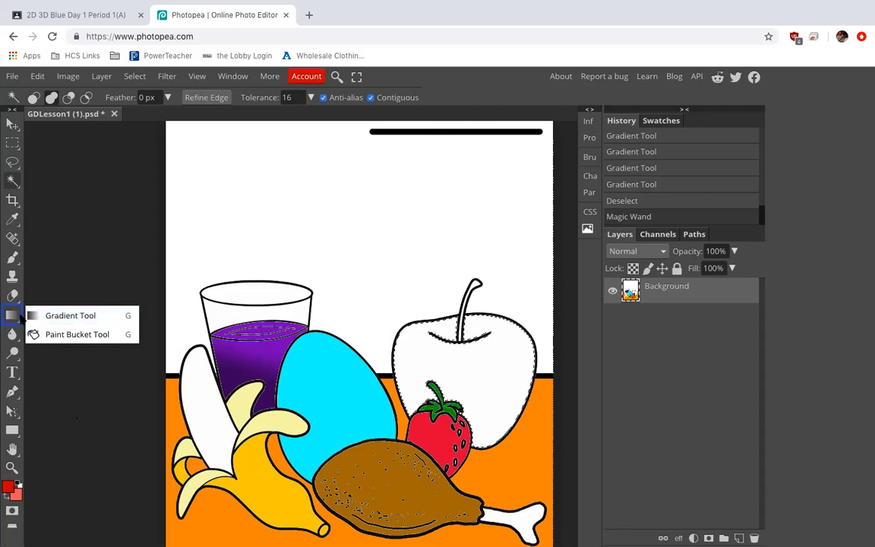
pyautogui.click(11, 319)
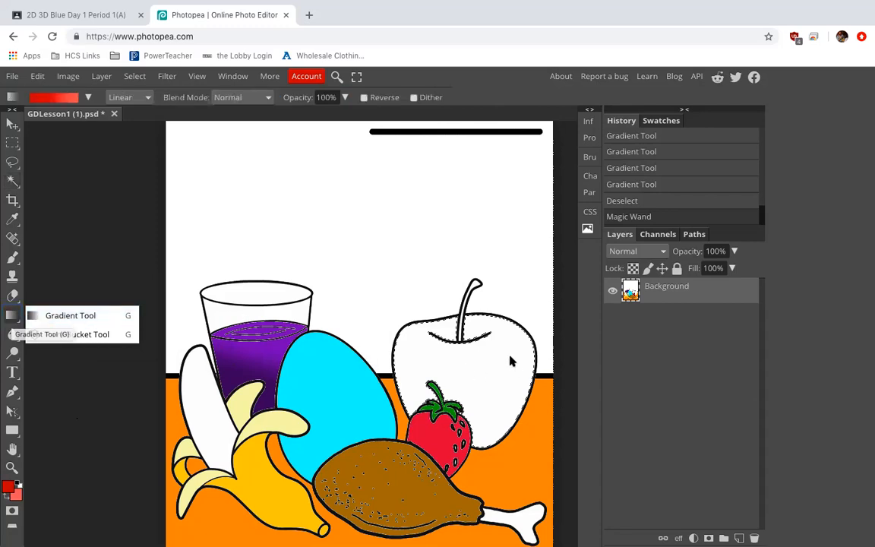
pyautogui.moveTo(505, 353)
pyautogui.mouseDown()
pyautogui.moveTo(471, 404)
pyautogui.moveTo(478, 393)
pyautogui.moveTo(464, 300)
pyautogui.mouseUp()
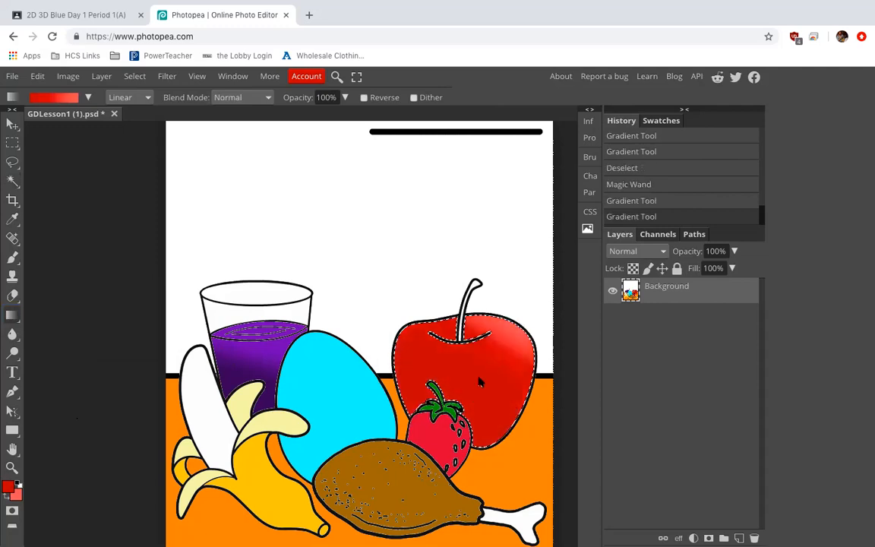
pyautogui.moveTo(447, 394); pyautogui.dragTo(499, 325)
pyautogui.moveTo(465, 391); pyautogui.dragTo(496, 335)
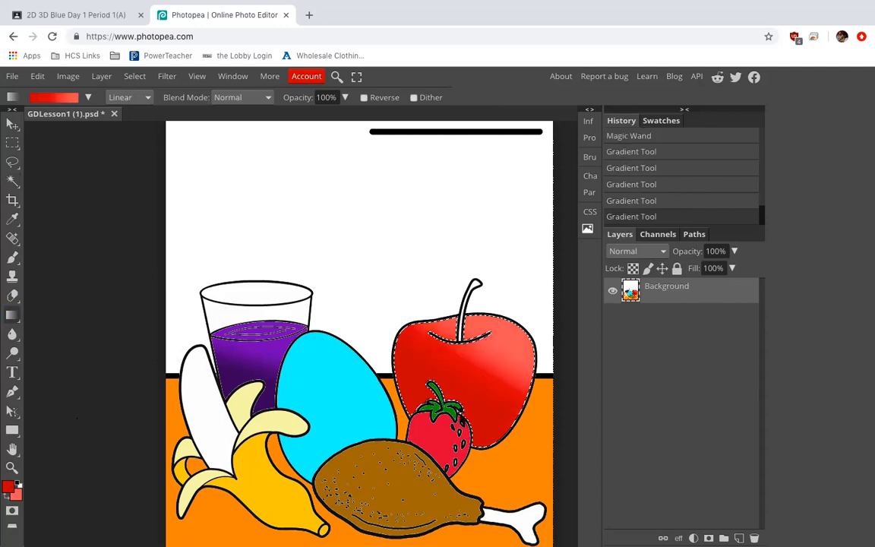
pyautogui.moveTo(465, 404); pyautogui.dragTo(440, 310)
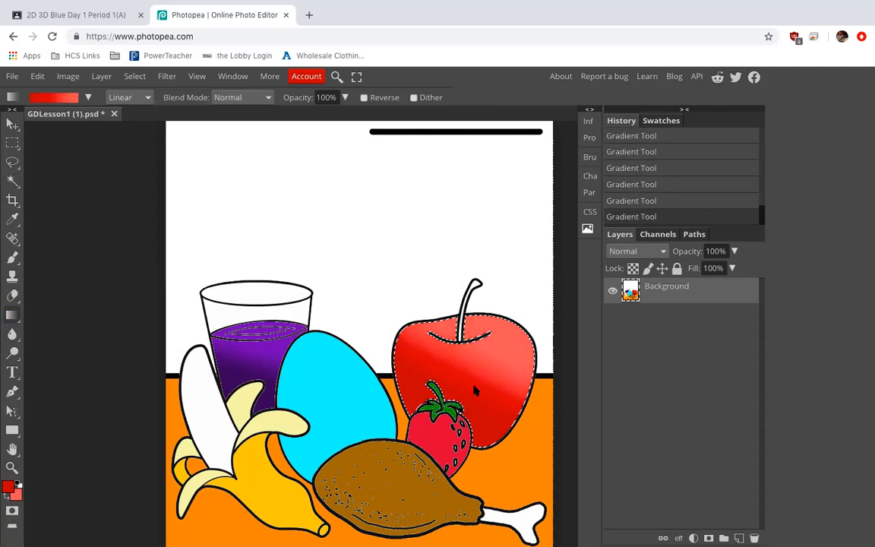
pyautogui.moveTo(433, 387); pyautogui.dragTo(447, 320)
pyautogui.moveTo(416, 408); pyautogui.dragTo(464, 356)
pyautogui.moveTo(414, 404); pyautogui.dragTo(467, 336)
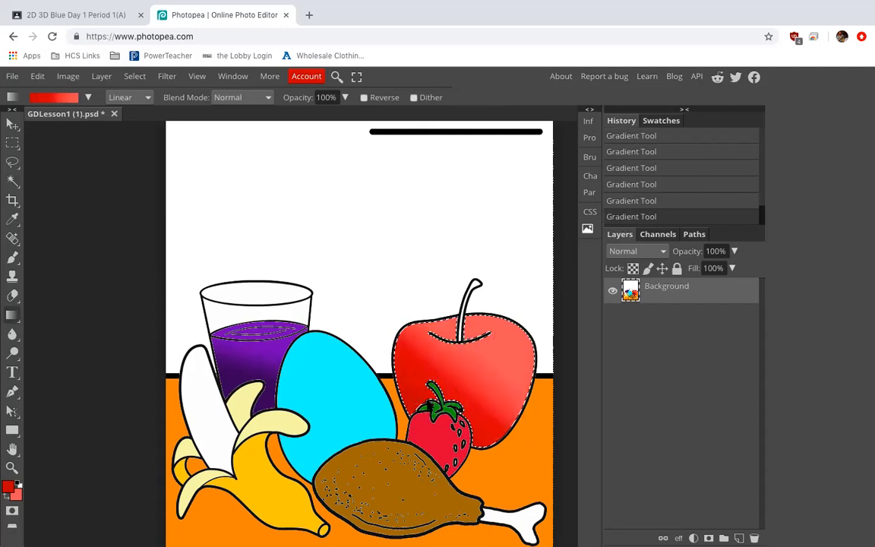
pyautogui.moveTo(404, 416); pyautogui.dragTo(480, 335)
pyautogui.moveTo(456, 271); pyautogui.dragTo(493, 325)
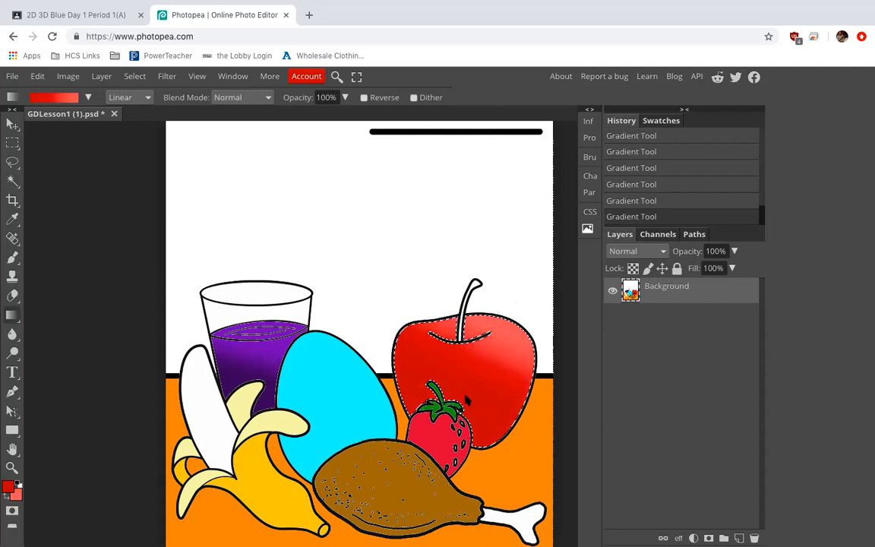
pyautogui.moveTo(467, 401); pyautogui.dragTo(492, 341)
pyautogui.moveTo(442, 449); pyautogui.dragTo(479, 344)
pyautogui.moveTo(458, 396); pyautogui.dragTo(481, 370)
pyautogui.moveTo(495, 332); pyautogui.dragTo(495, 334)
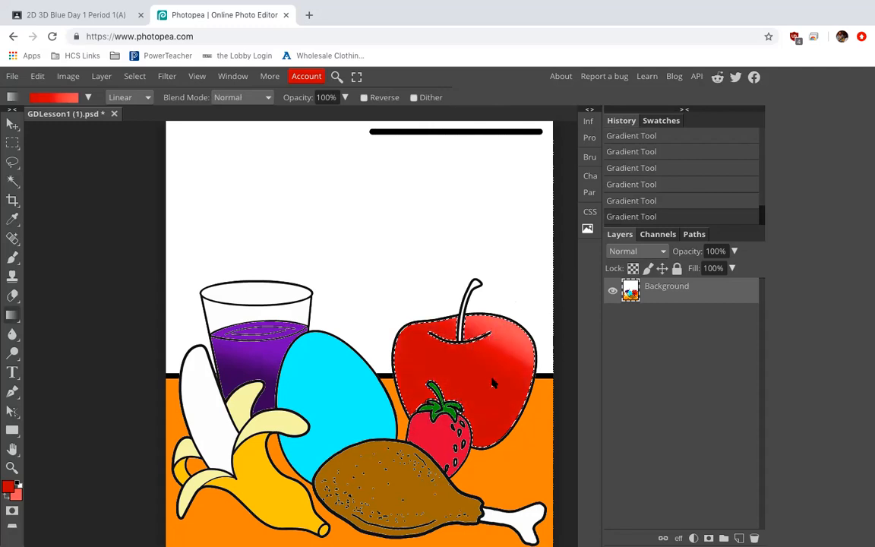
pyautogui.moveTo(483, 394); pyautogui.dragTo(494, 355)
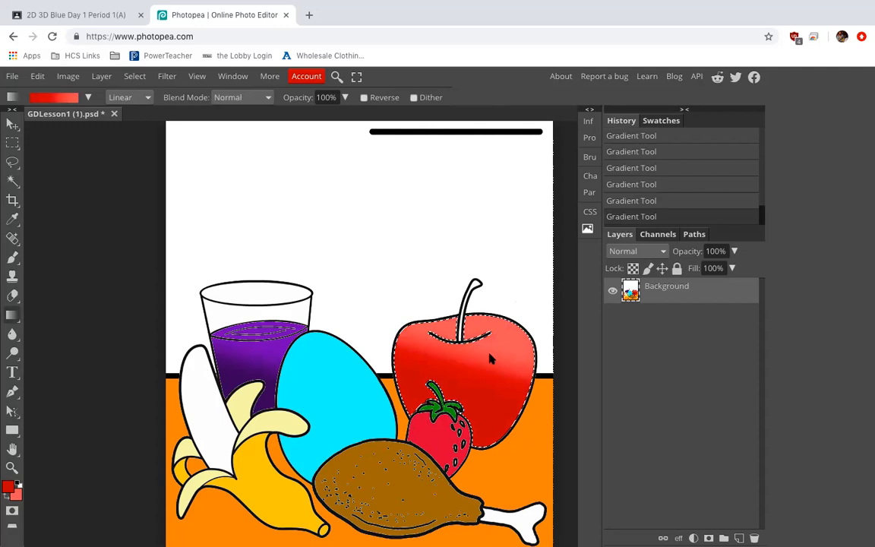
pyautogui.moveTo(481, 423); pyautogui.dragTo(483, 331)
pyautogui.moveTo(463, 414); pyautogui.dragTo(494, 348)
pyautogui.moveTo(490, 415); pyautogui.dragTo(501, 315)
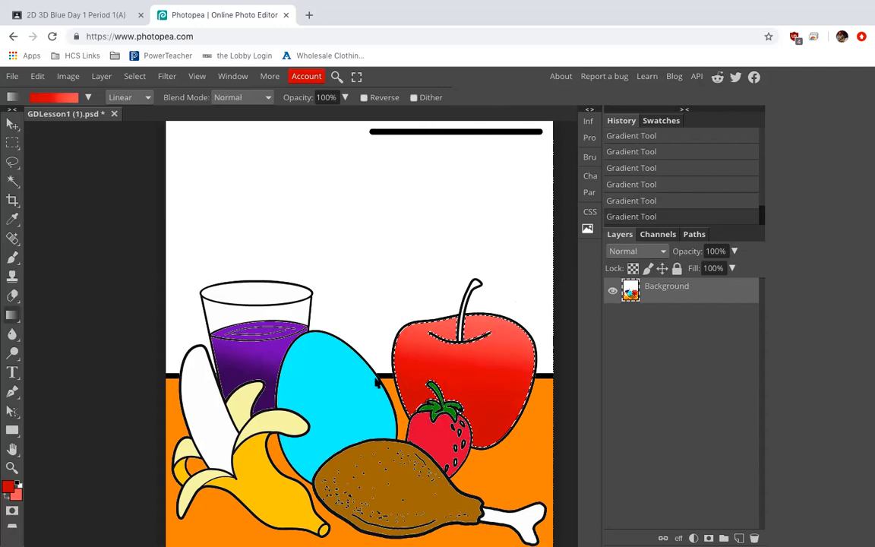
pyautogui.click(133, 76)
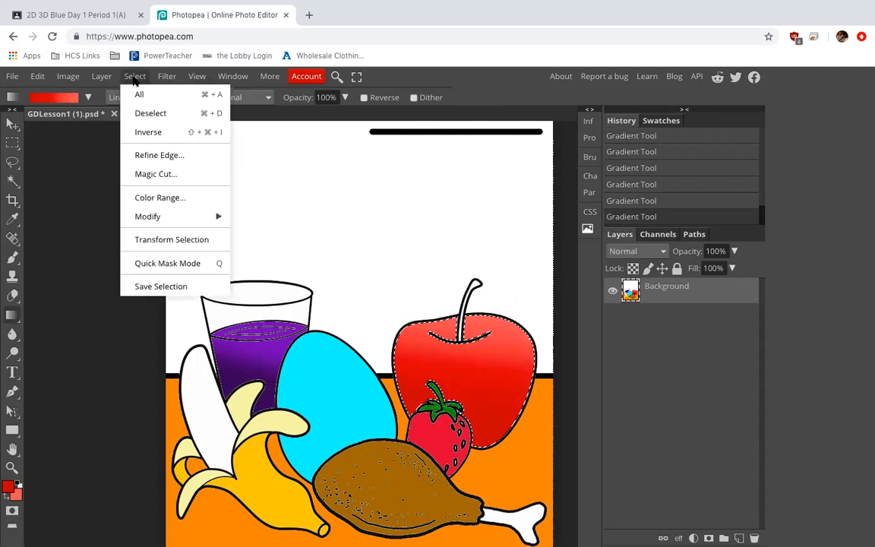
pyautogui.click(156, 118)
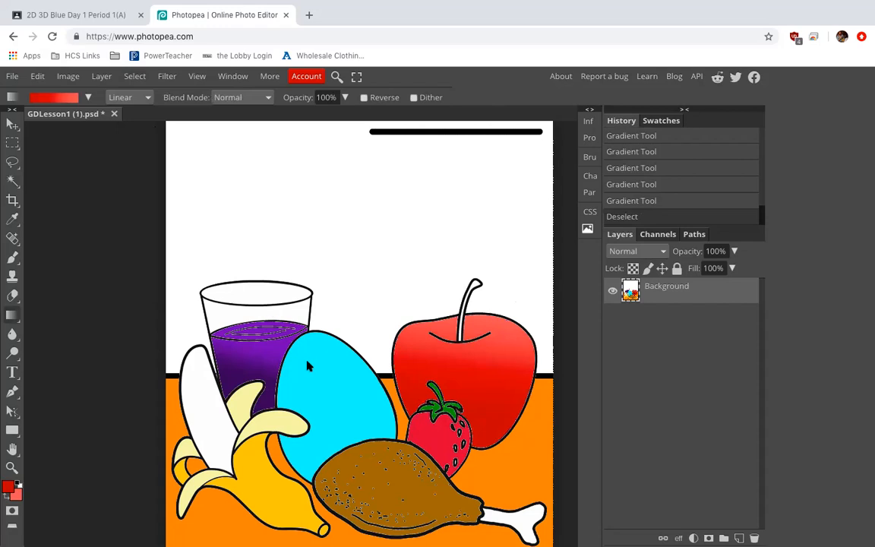
# Select the apple's stem with the Magic Wand and set the foreground colour to dark brown, hex 6f4b08.
pyautogui.scroll(-2, 314, 409)
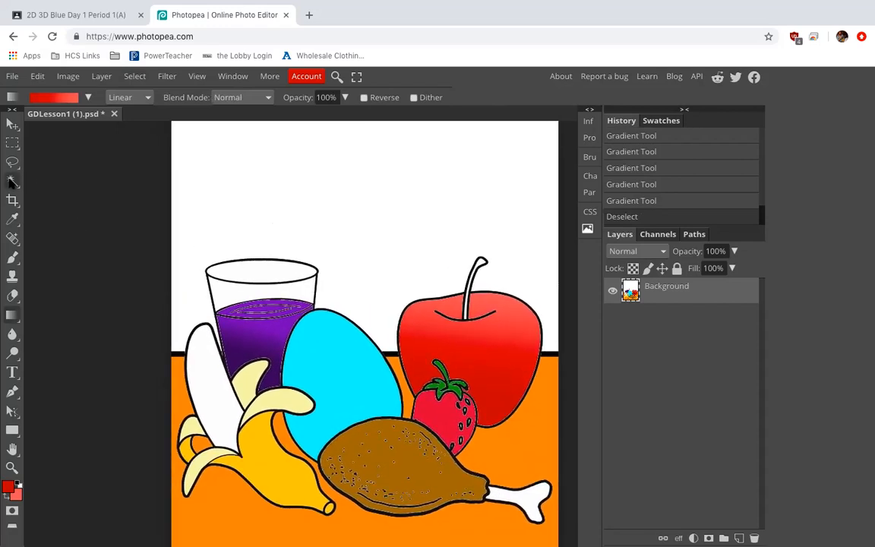
pyautogui.click(11, 181)
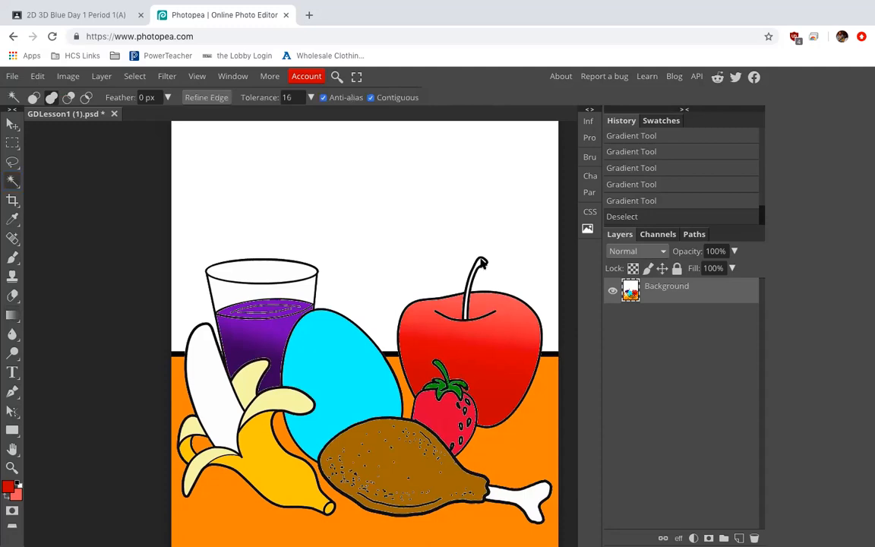
pyautogui.click(480, 263)
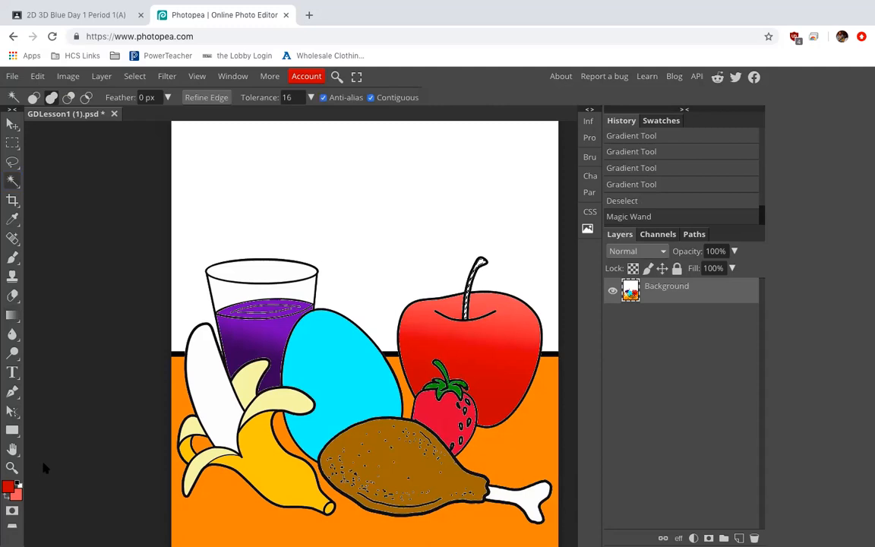
pyautogui.click(8, 485)
pyautogui.moveTo(184, 227); pyautogui.dragTo(211, 269)
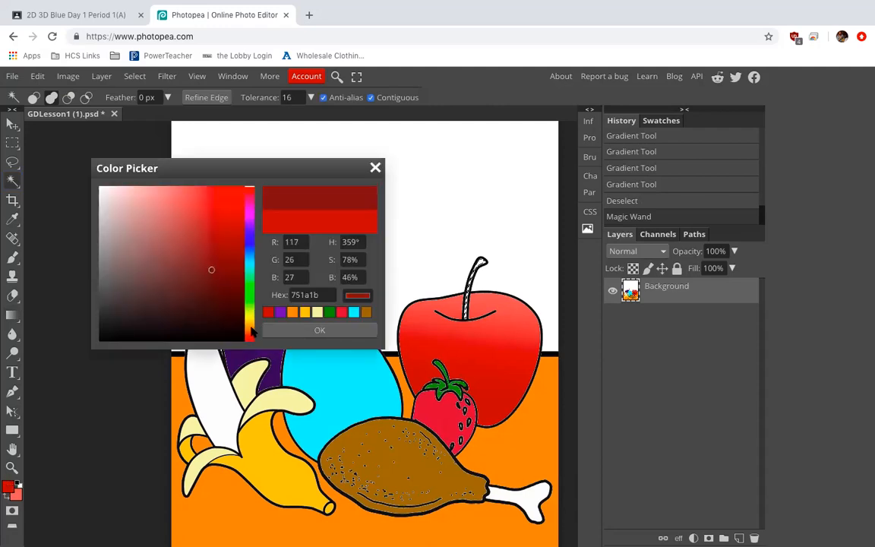
pyautogui.click(367, 313)
pyautogui.moveTo(229, 266); pyautogui.dragTo(233, 273)
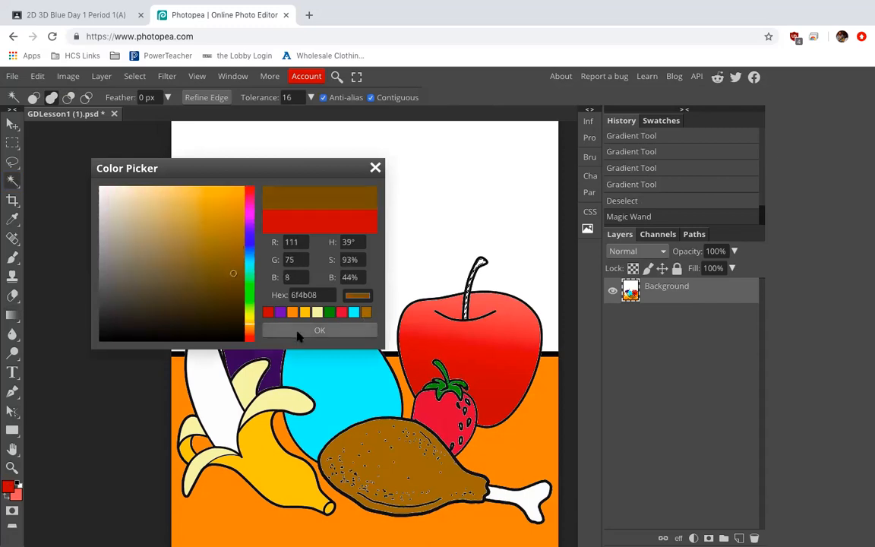
pyautogui.click(270, 330)
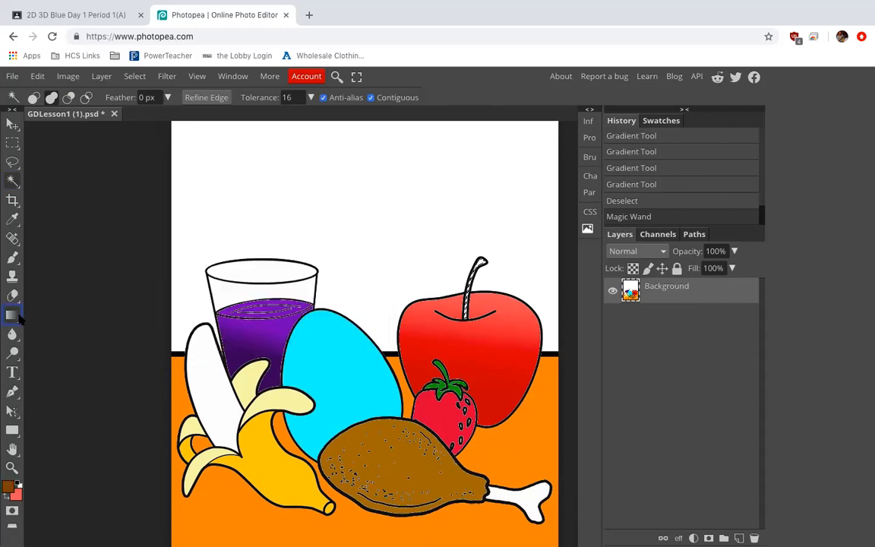
# Fill the selected apple stem with dark brown using the Paint Bucket Tool, and clear the selection.
pyautogui.rightClick(12, 315)
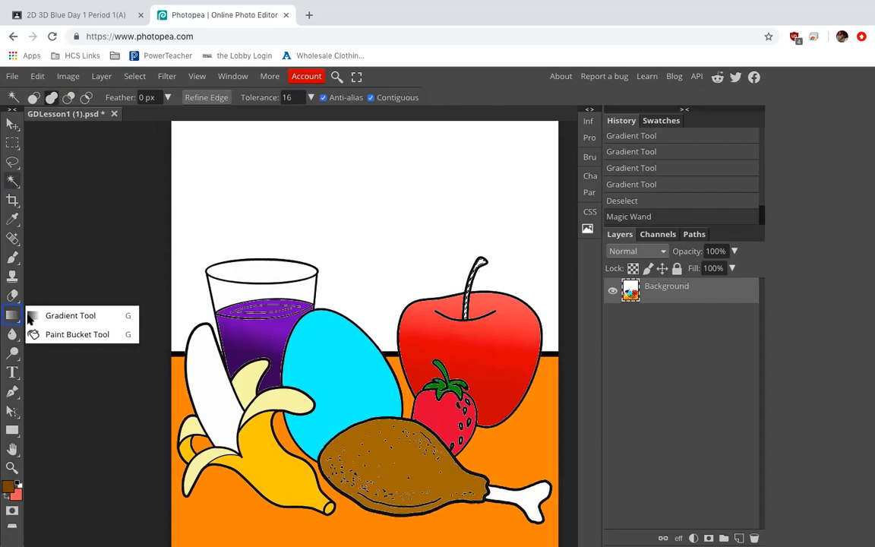
pyautogui.click(64, 334)
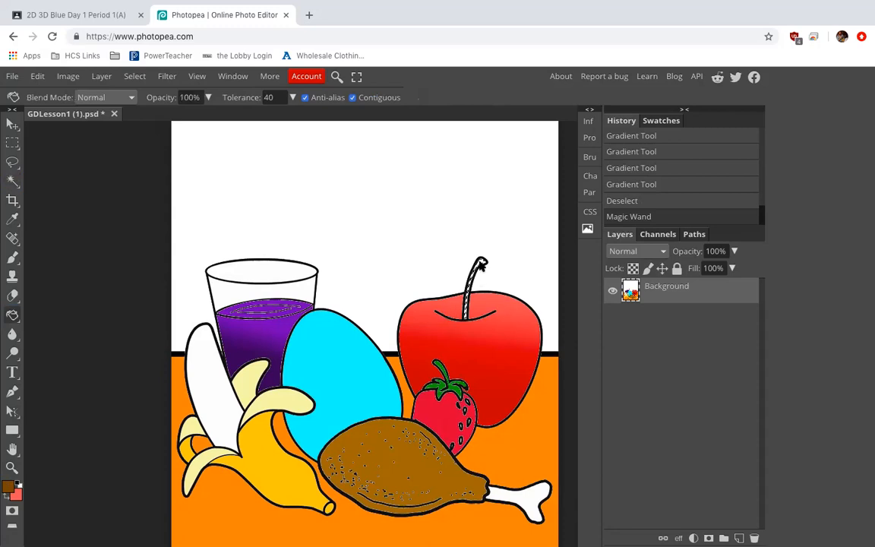
pyautogui.click(481, 263)
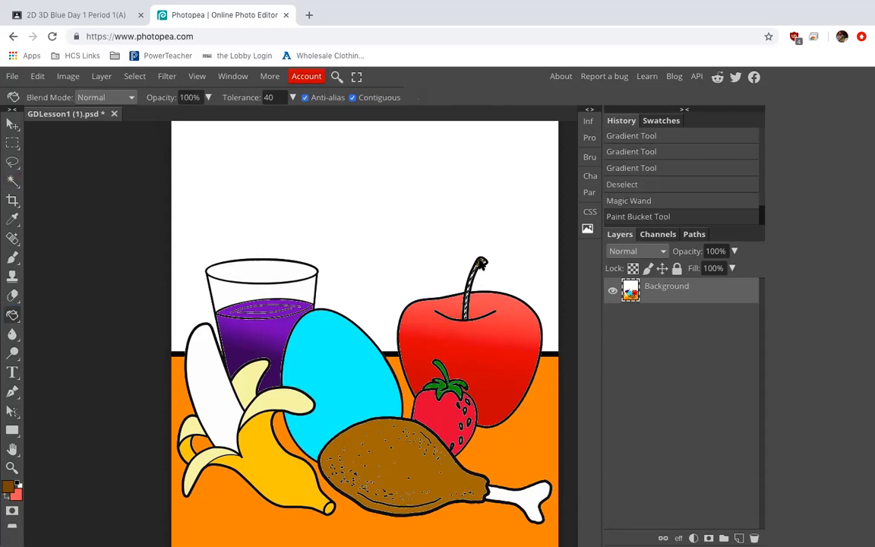
pyautogui.click(133, 75)
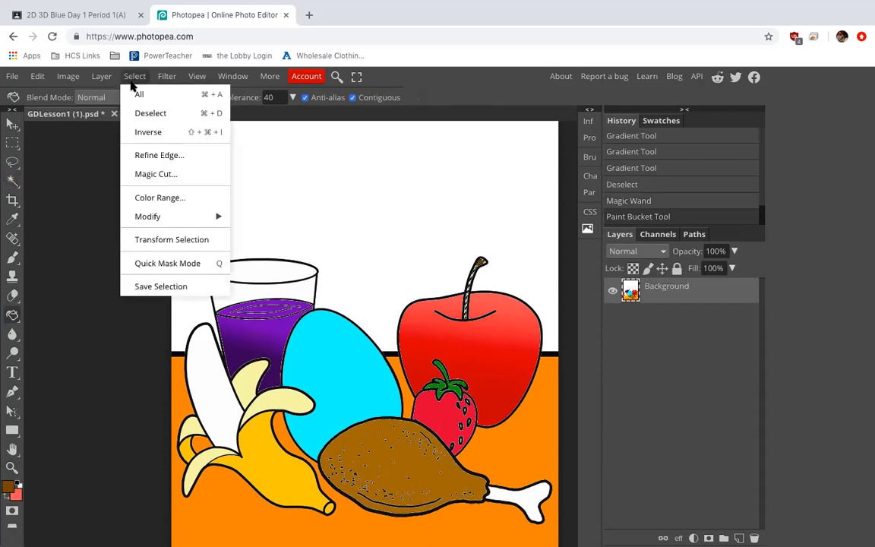
pyautogui.click(150, 113)
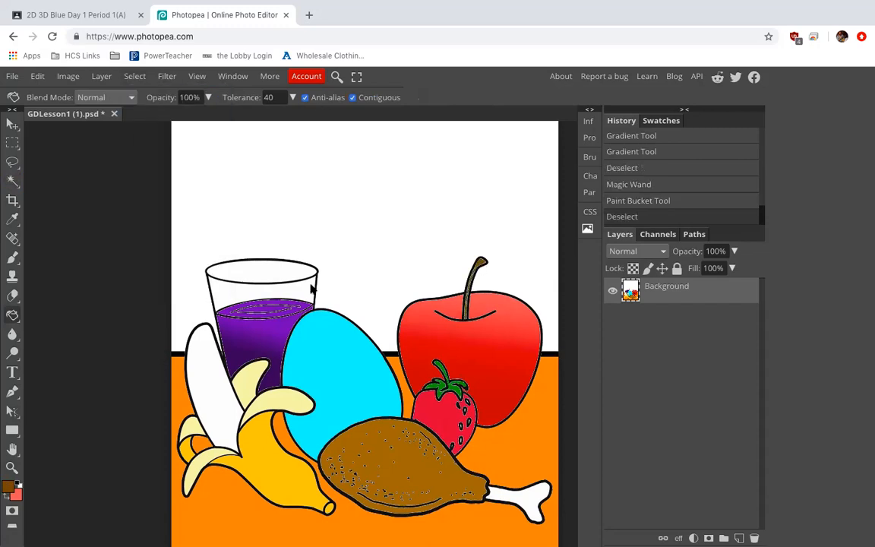
# Reset the colours to default black and white, and handwrite the artist's name above the black line with the Brush Tool.
pyautogui.scroll(-2, 310, 290)
pyautogui.scroll(2, 310, 289)
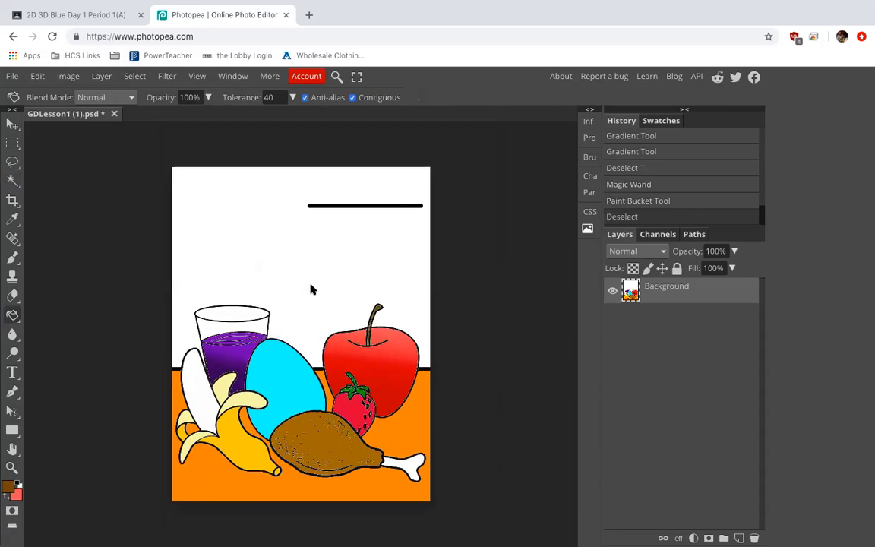
pyautogui.scroll(1, 310, 289)
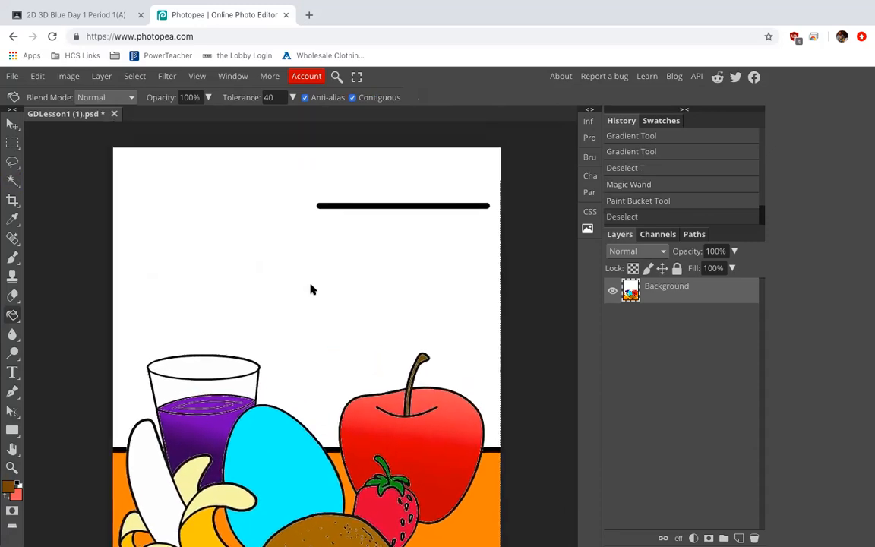
pyautogui.click(18, 483)
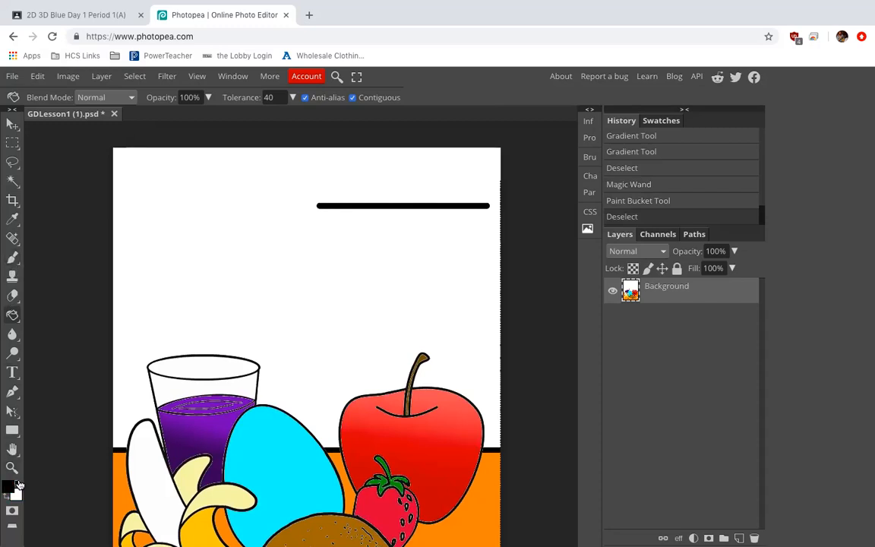
pyautogui.click(13, 256)
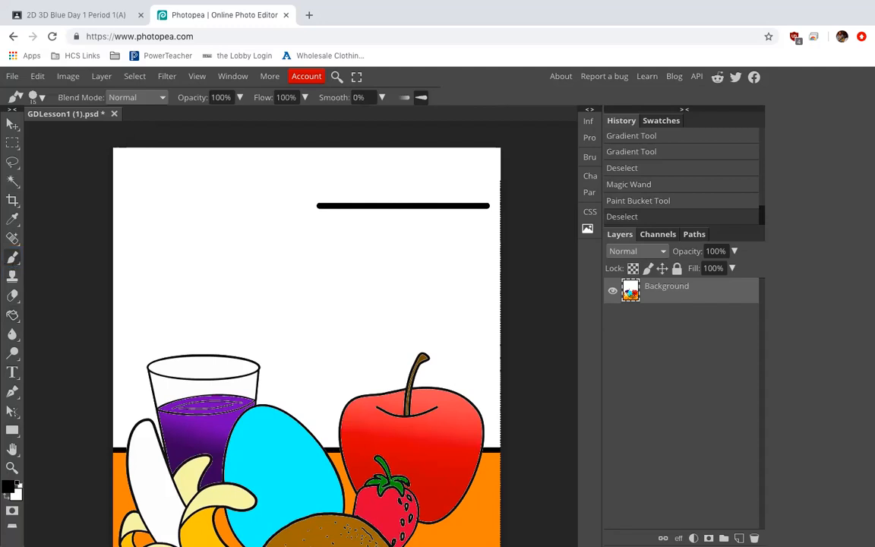
pyautogui.moveTo(329, 204)
pyautogui.mouseDown()
pyautogui.moveTo(339, 169)
pyautogui.moveTo(348, 170)
pyautogui.moveTo(332, 185)
pyautogui.moveTo(356, 179)
pyautogui.moveTo(361, 191)
pyautogui.moveTo(337, 200)
pyautogui.moveTo(362, 200)
pyautogui.moveTo(367, 183)
pyautogui.moveTo(364, 195)
pyautogui.moveTo(387, 204)
pyautogui.moveTo(411, 179)
pyautogui.moveTo(440, 178)
pyautogui.moveTo(423, 202)
pyautogui.mouseUp()
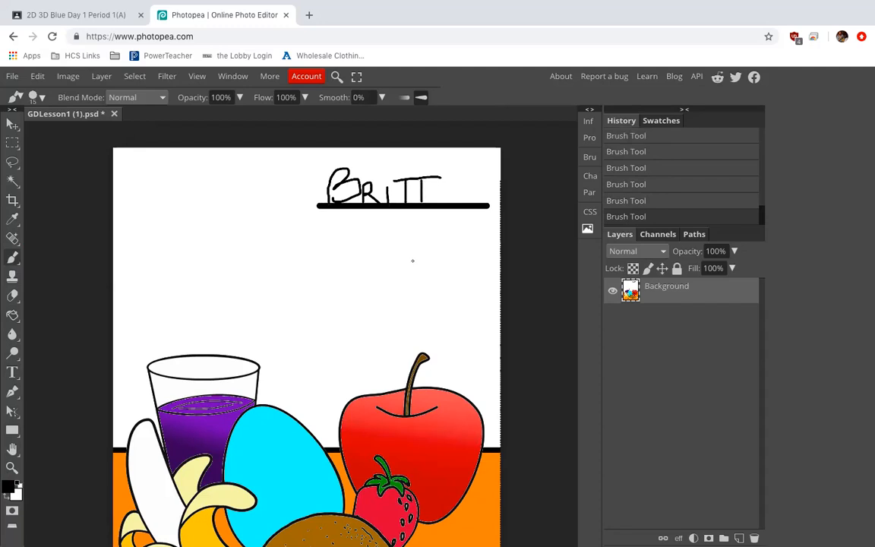
# Examine the whole coloured drawing, from the signature above the black line down to the food and tabletop.
pyautogui.press('super+minus')
pyautogui.press('super+minus')
pyautogui.press('super+minus')
pyautogui.press('super+minus')
pyautogui.press('super+equal')
pyautogui.press('super+equal')
pyautogui.press('super+equal')
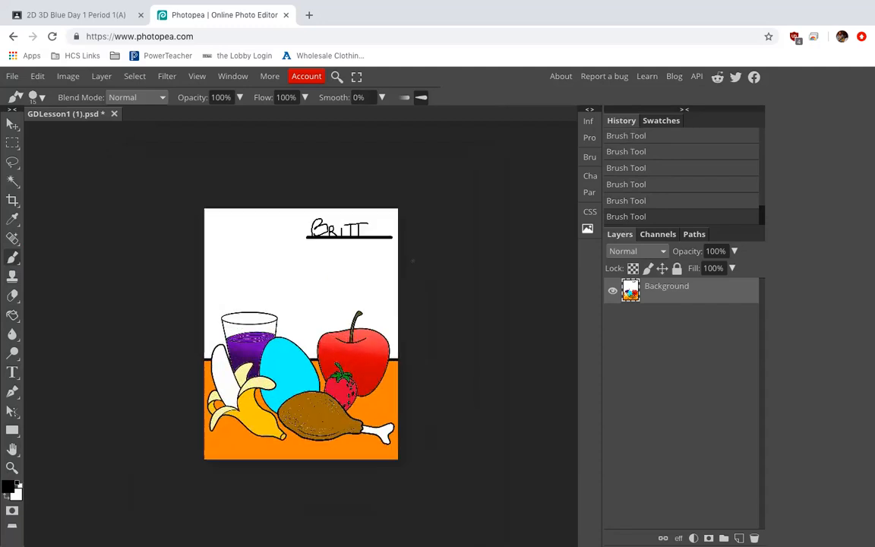
pyautogui.scroll(1, 413, 261)
pyautogui.scroll(-1, 412, 261)
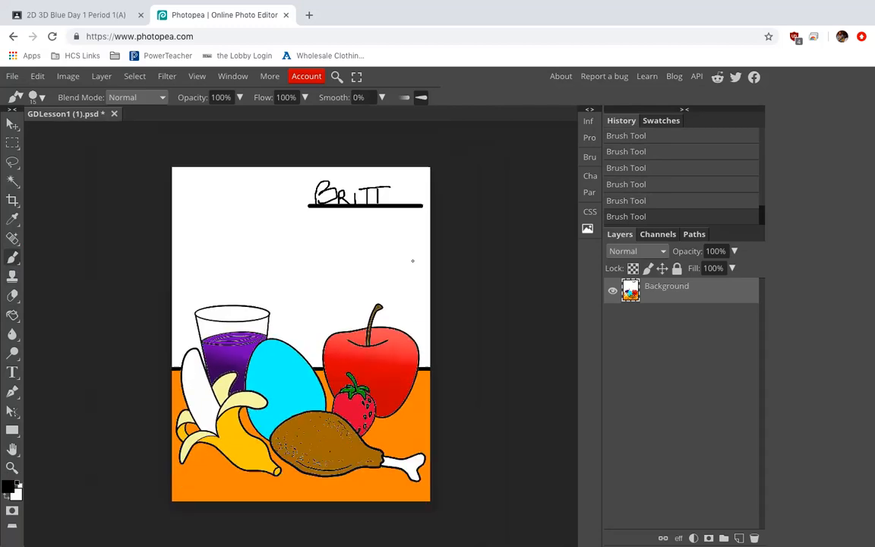
pyautogui.click(12, 77)
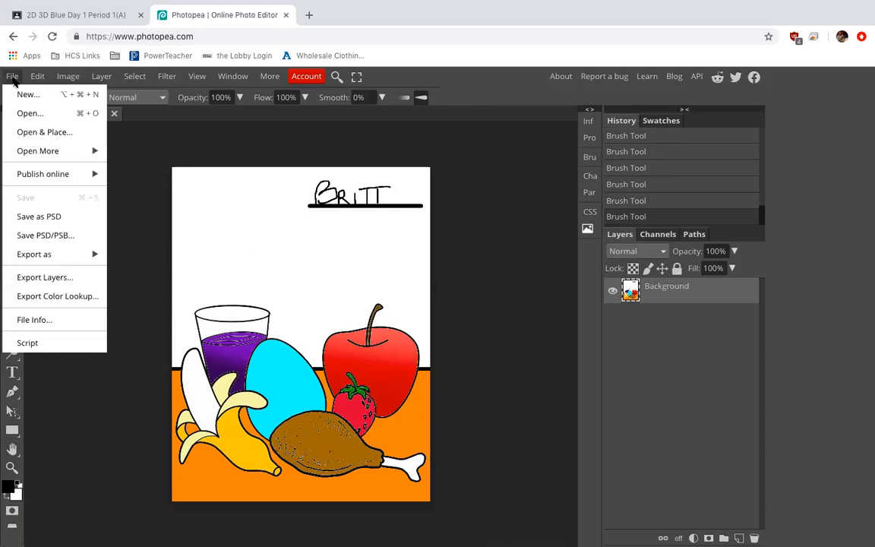
pyautogui.moveTo(68, 255)
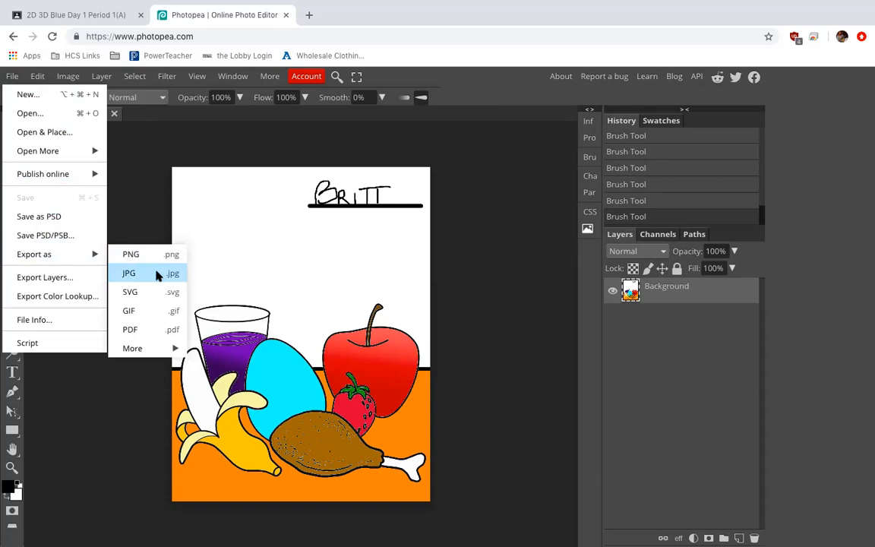
pyautogui.click(325, 152)
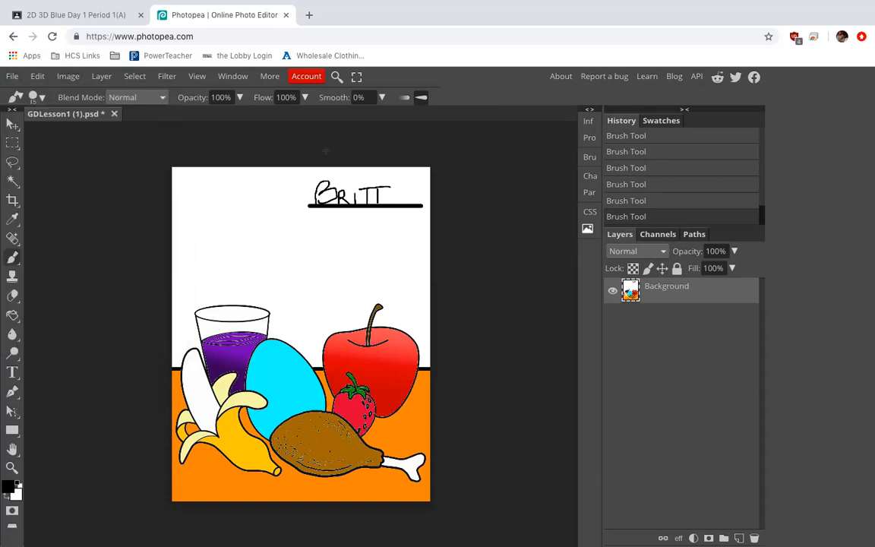
# Export the finished, signed drawing as a JPG with the preset size and quality, and save the file.
pyautogui.click(13, 77)
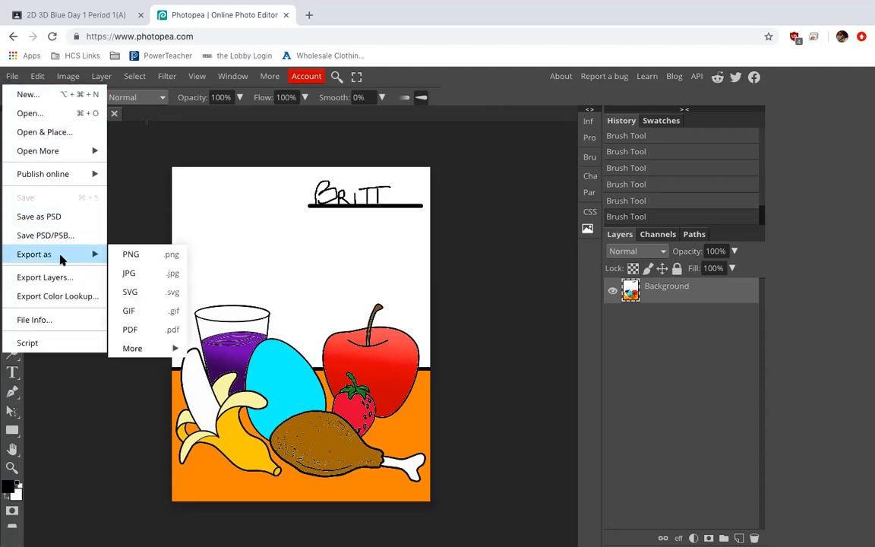
pyautogui.click(141, 274)
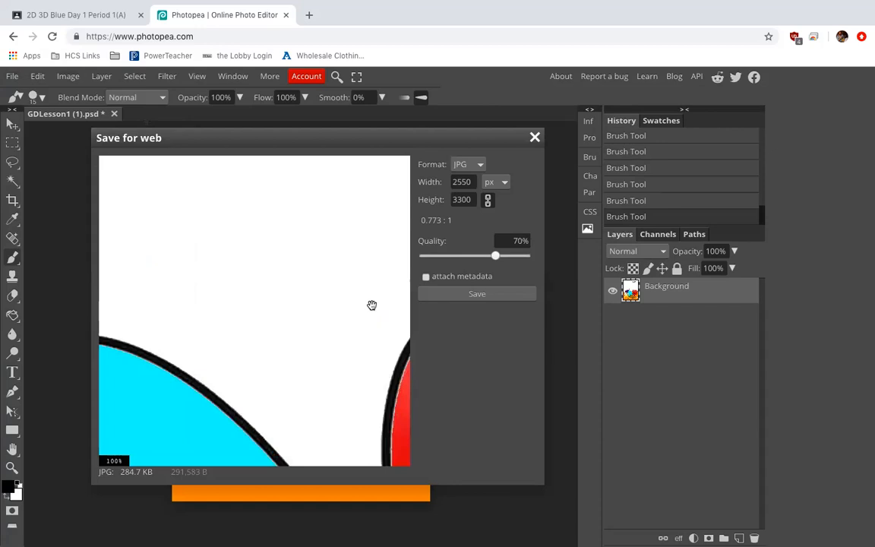
pyautogui.click(438, 297)
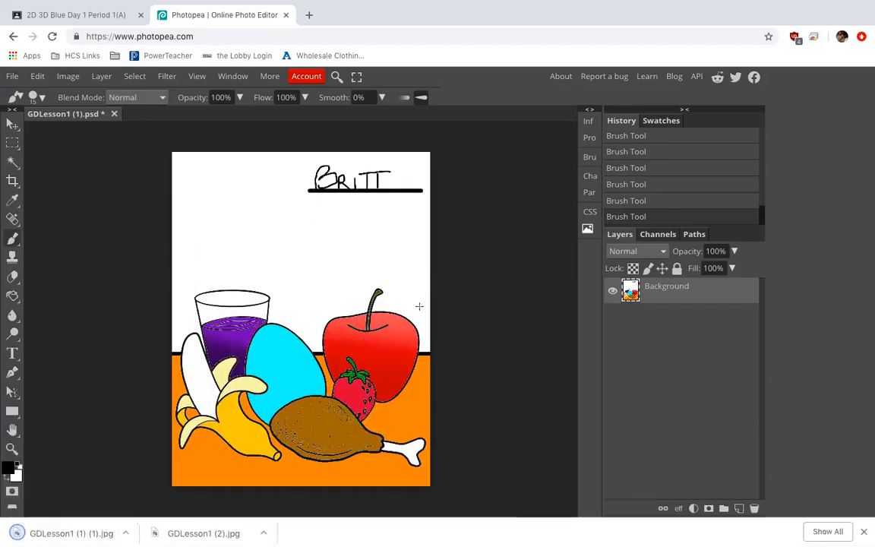